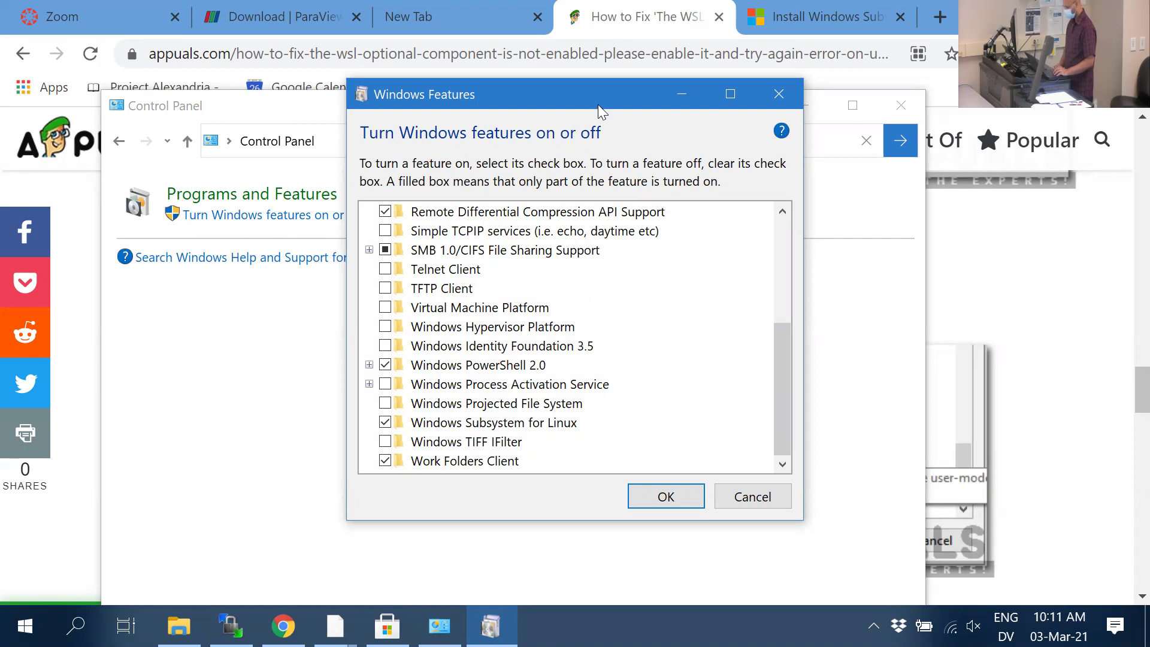
{"action": "left_click_drag", "start_coordinate": [599, 105], "coordinate": [562, 205]}
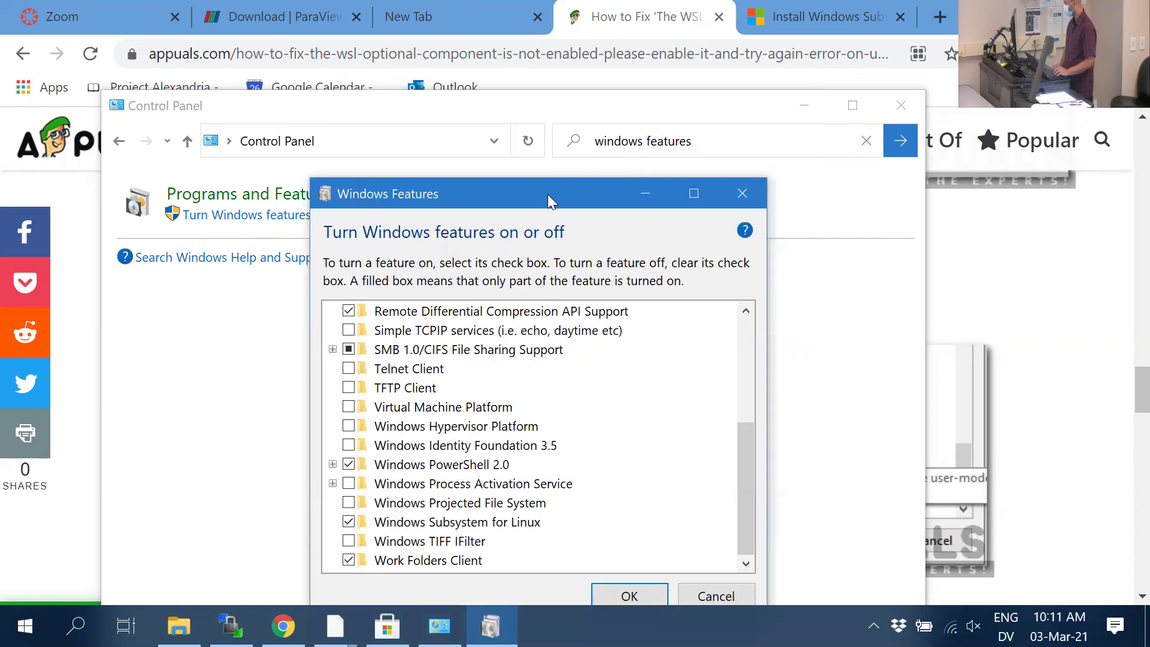
{"action": "left_click_drag", "start_coordinate": [548, 194], "coordinate": [587, 193]}
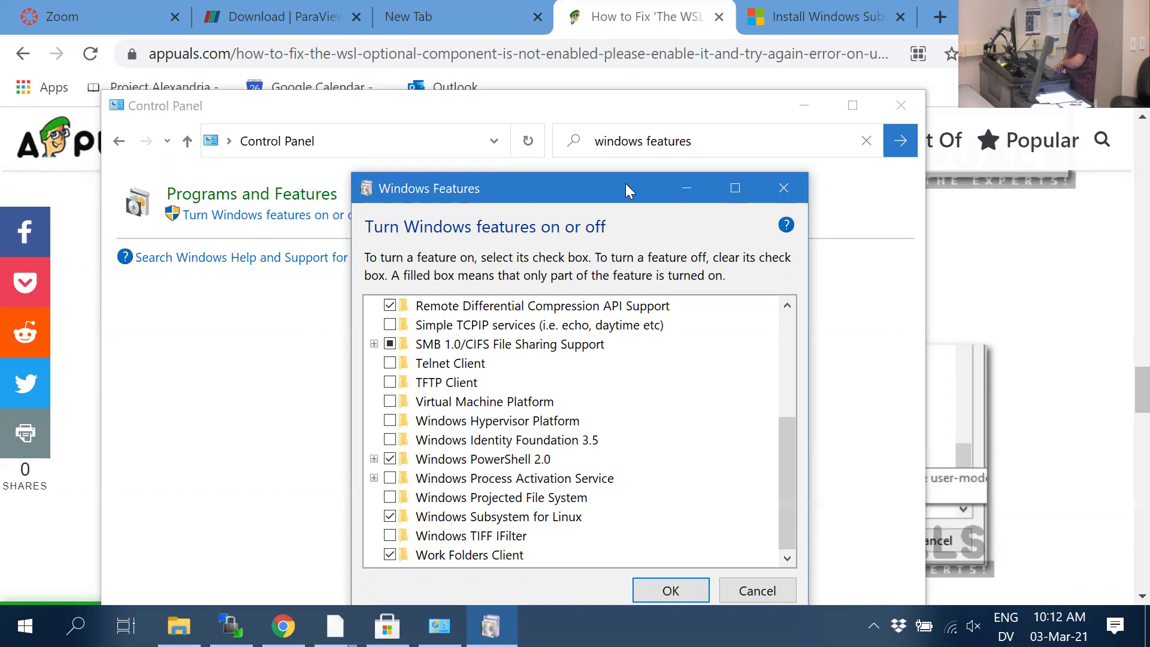
{"action": "left_click_drag", "start_coordinate": [627, 191], "coordinate": [723, 181]}
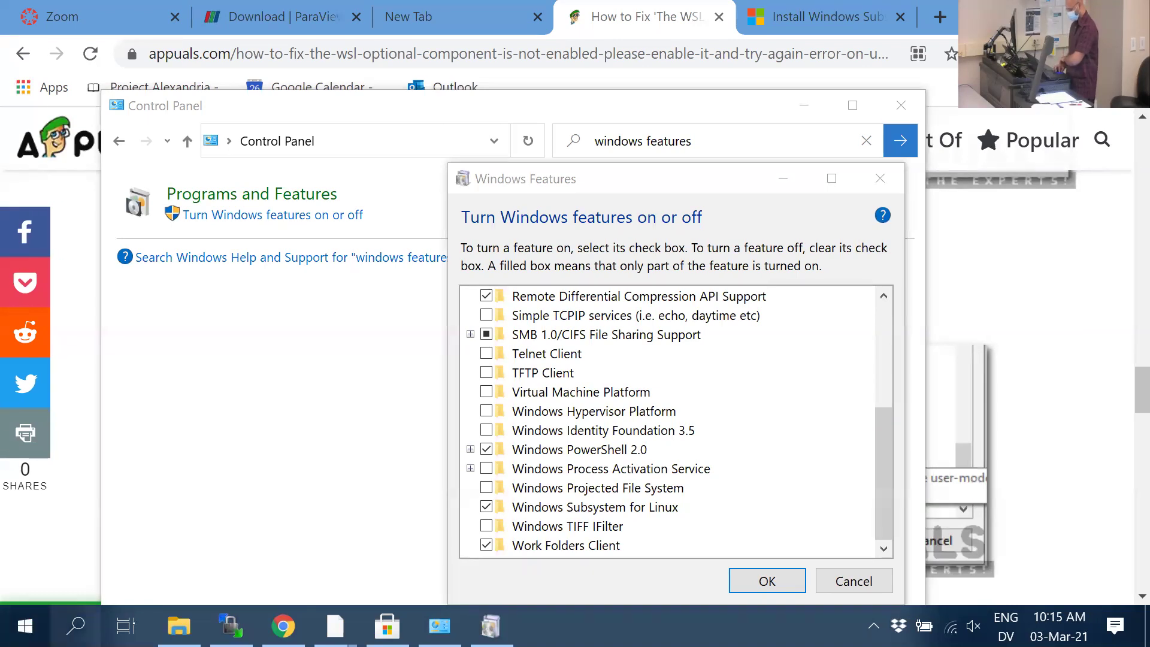
Search Windows for 'store' and launch Microsoft Store
{"action": "left_click", "coordinate": [76, 626]}
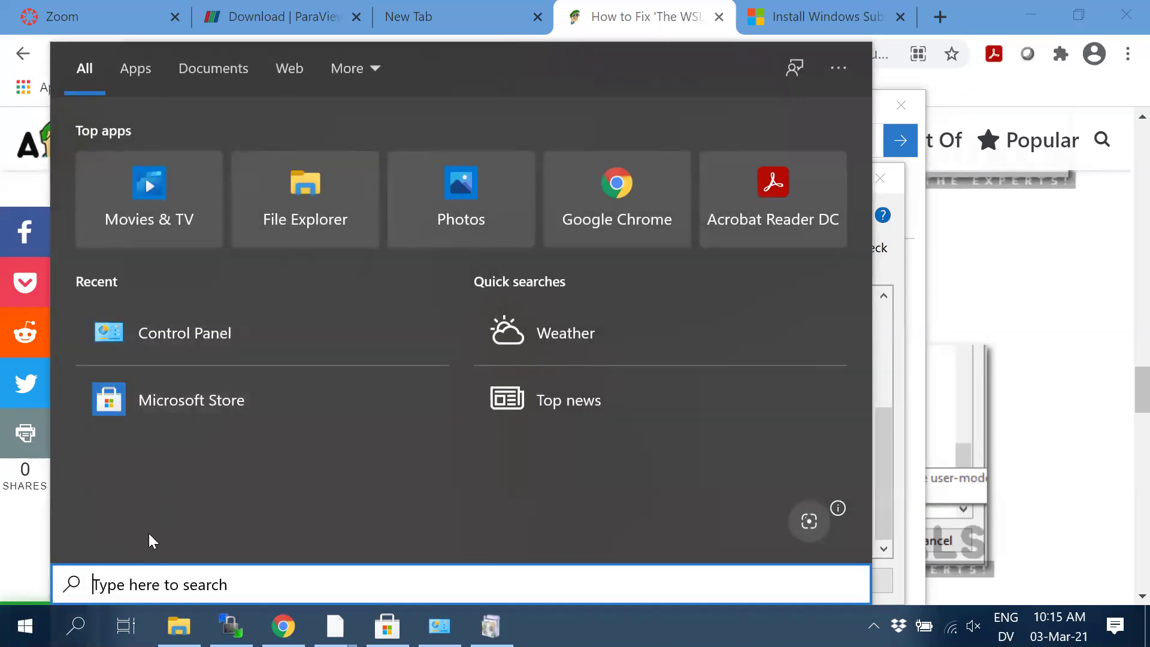
{"action": "type", "text": "store"}
{"action": "key", "text": "Return"}
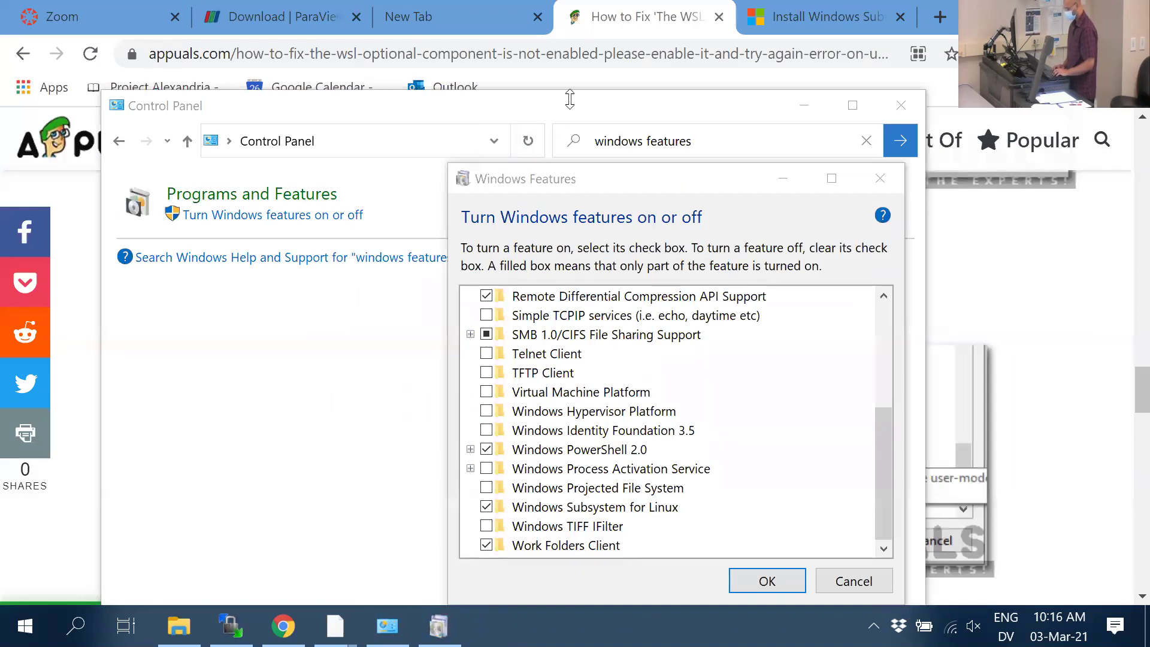
Close the Windows Features dialog, leaving Windows Subsystem for Linux enabled
{"action": "left_click", "coordinate": [597, 177]}
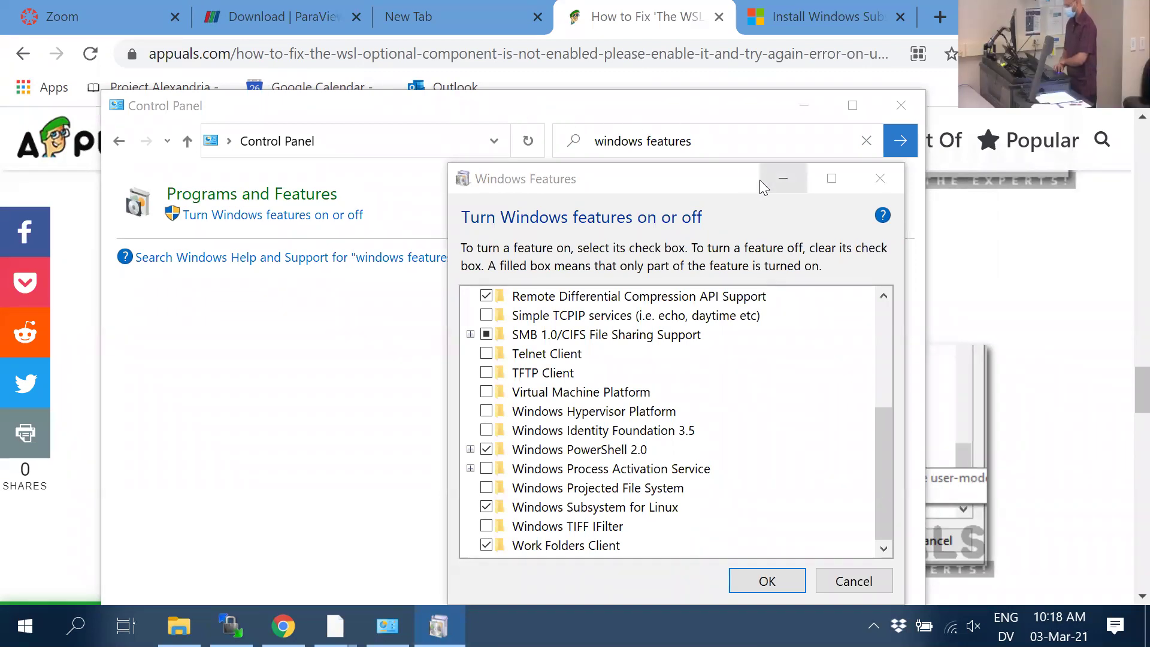
{"action": "left_click", "coordinate": [646, 182]}
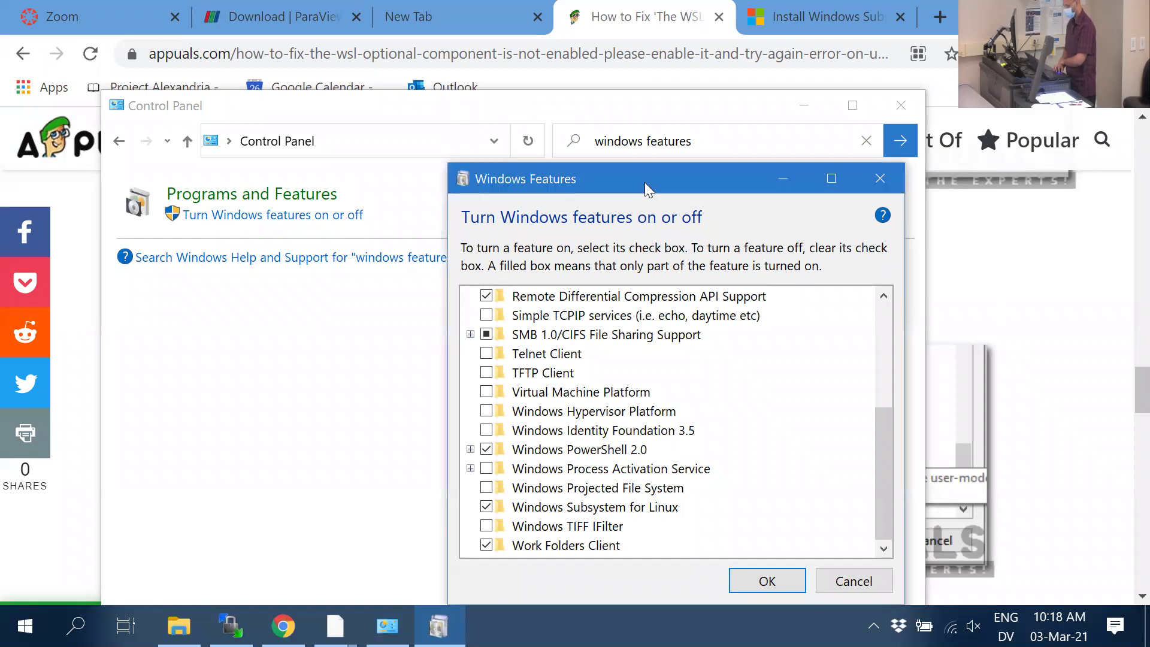
{"action": "left_click_drag", "start_coordinate": [644, 182], "coordinate": [636, 182]}
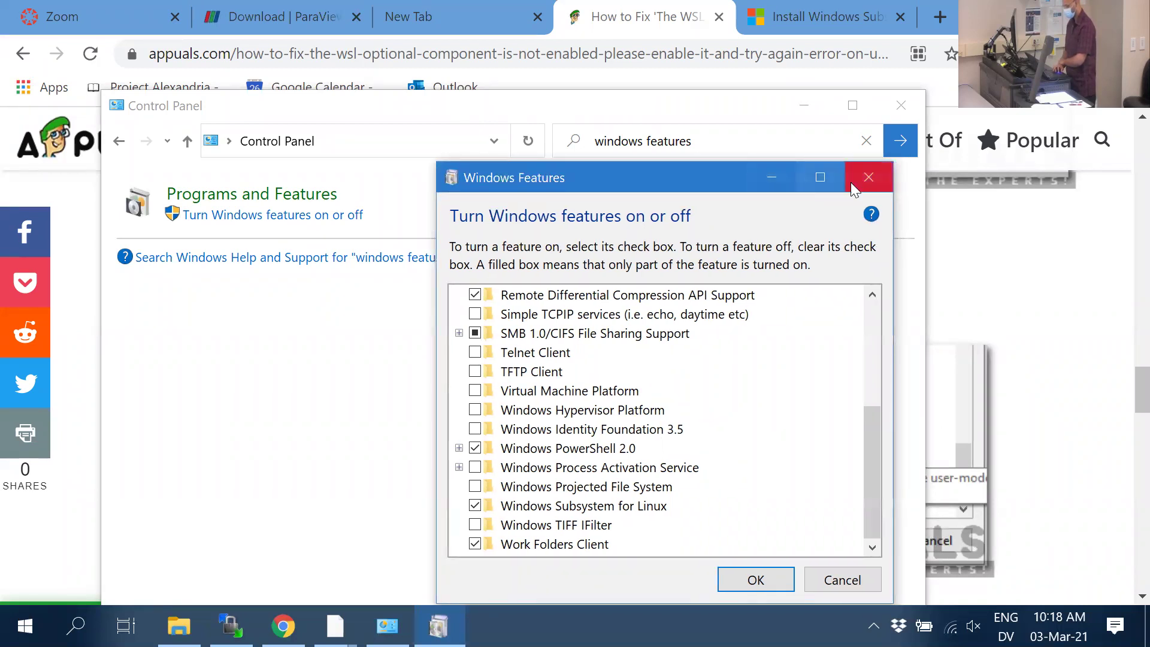
{"action": "left_click", "coordinate": [869, 178]}
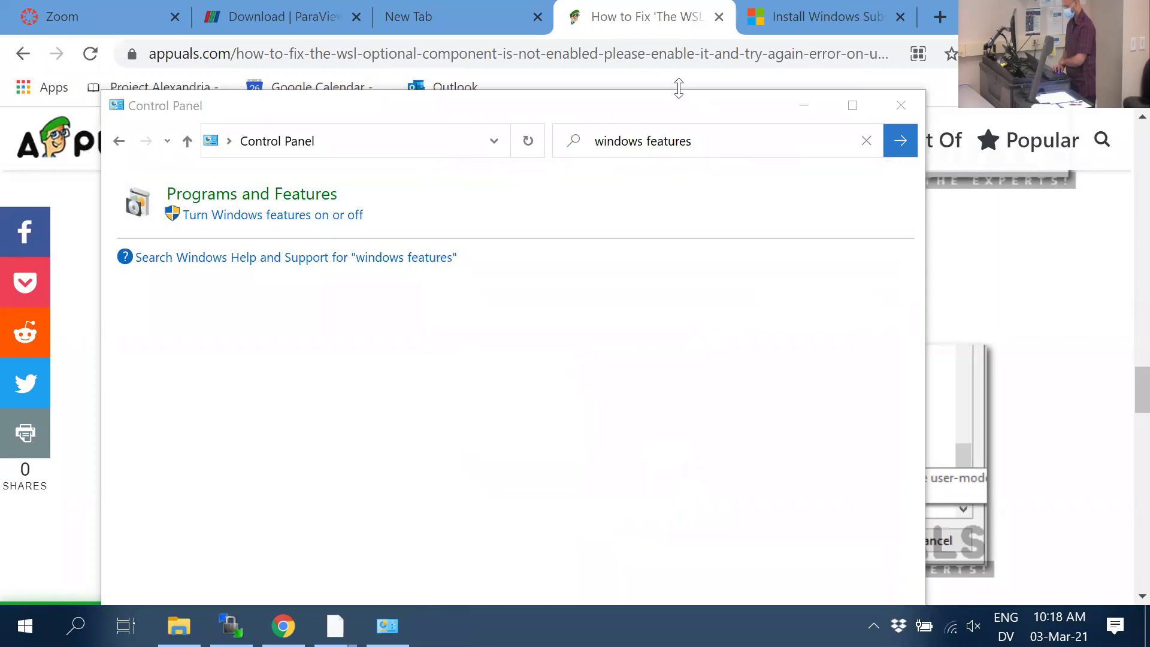
Move the Control Panel window aside and close it
{"action": "left_click", "coordinate": [687, 110]}
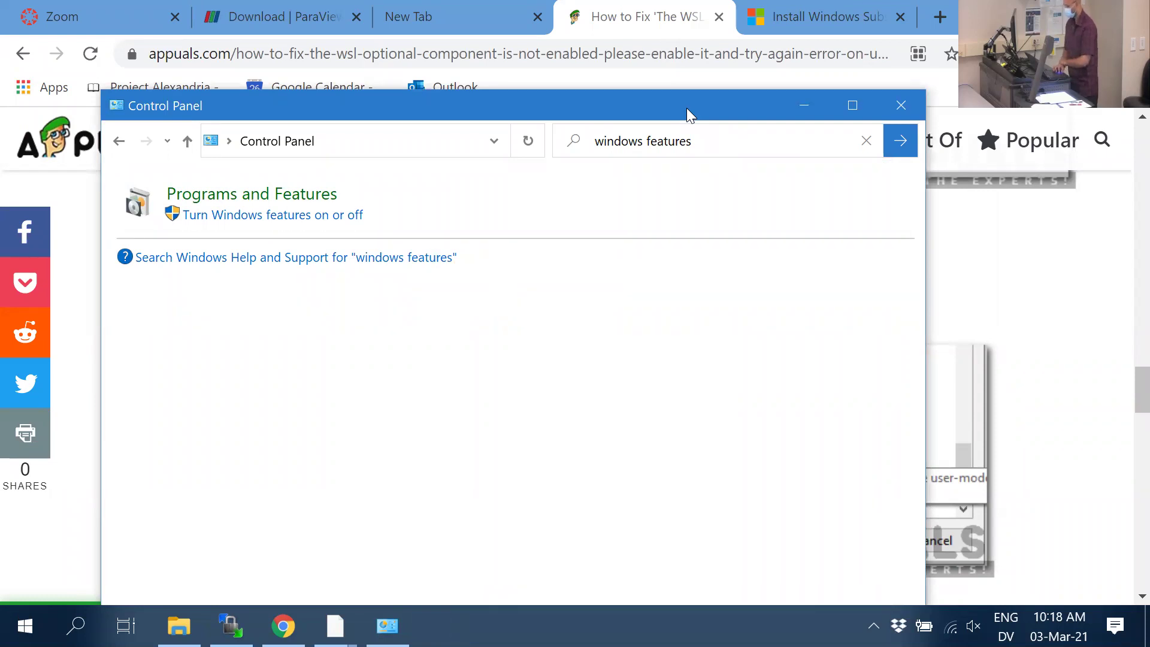
{"action": "left_click_drag", "start_coordinate": [686, 108], "coordinate": [830, 110]}
{"action": "left_click", "coordinate": [1119, 103]}
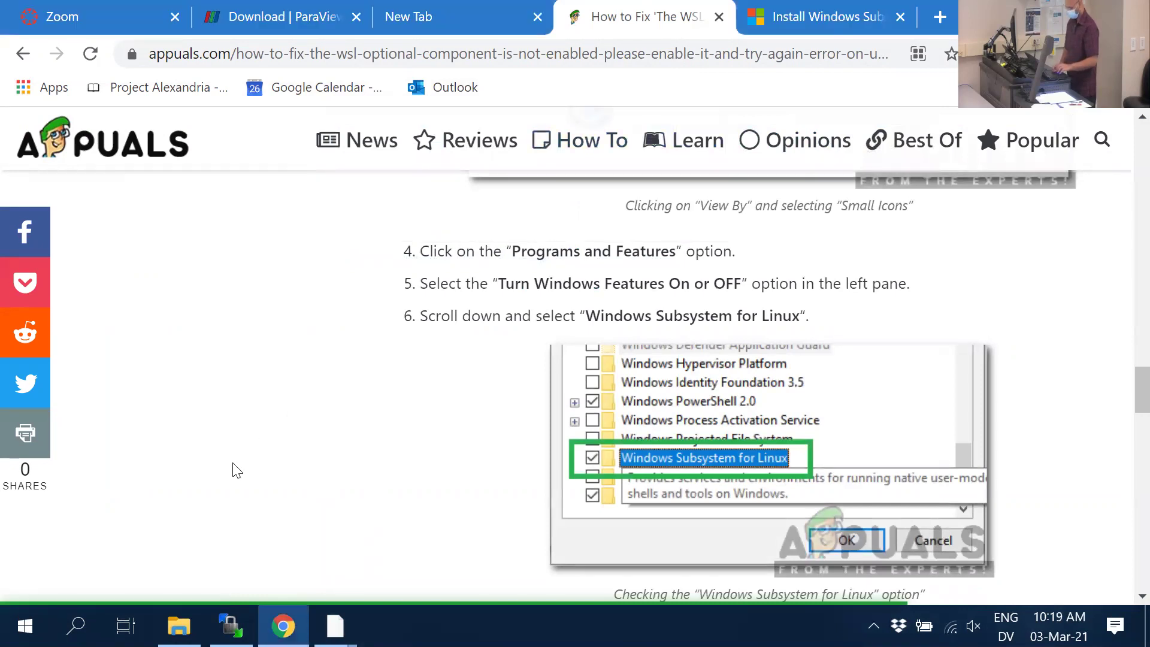
Close the Appuals and Microsoft Docs WSL guide tabs and bring up Windows search
{"action": "key", "text": "ctrl+w"}
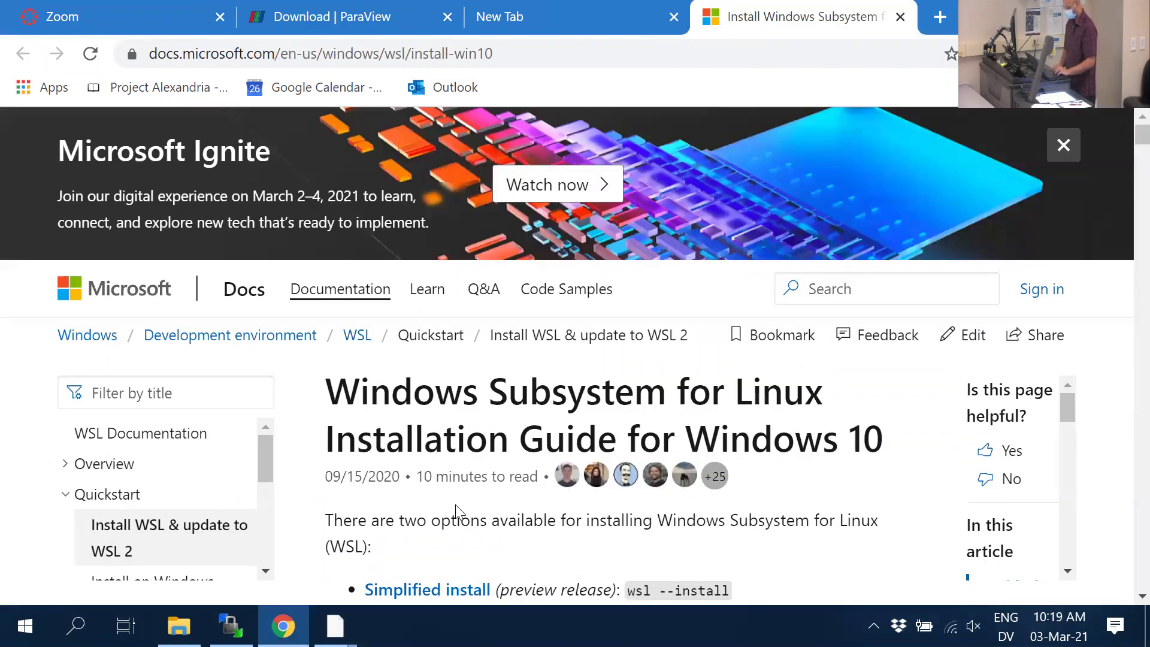
{"action": "key", "text": "ctrl+w"}
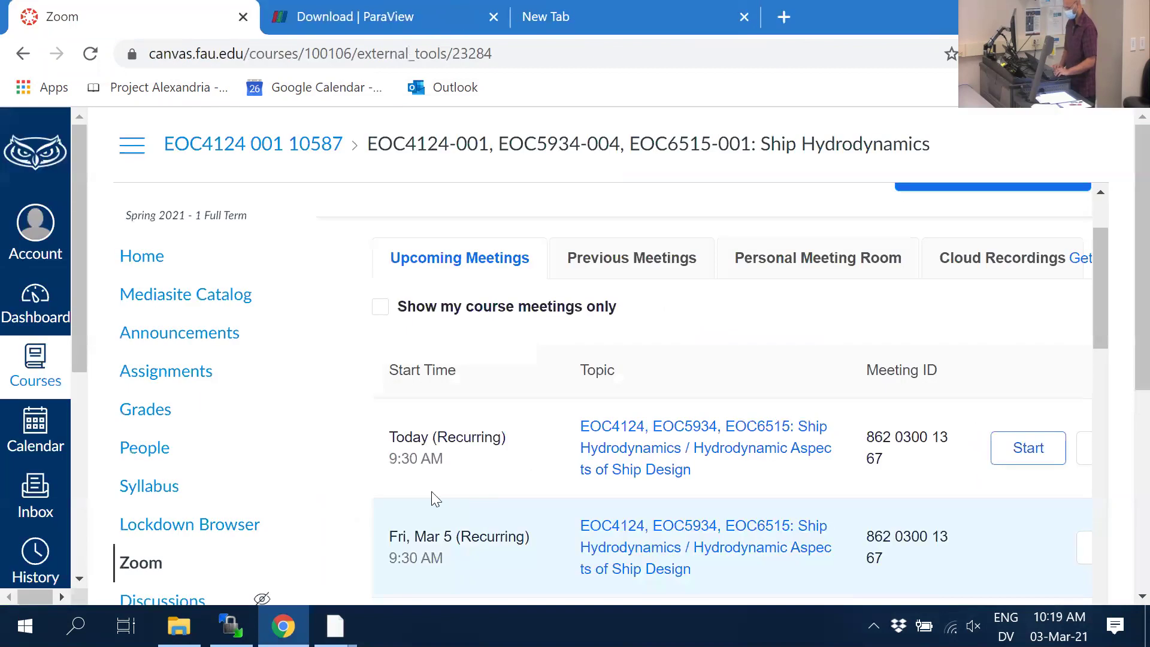
{"action": "key", "text": "super"}
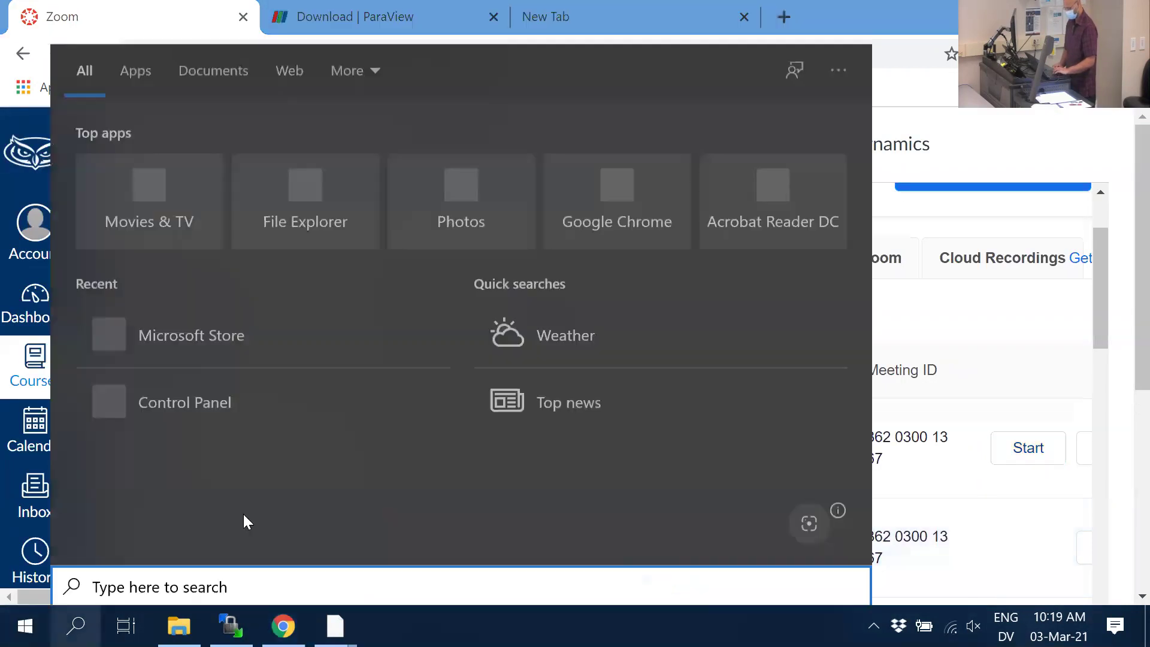
Launch the Ubuntu 18.04 LTS app from search and place its console over the browser
{"action": "type", "text": "ubun"}
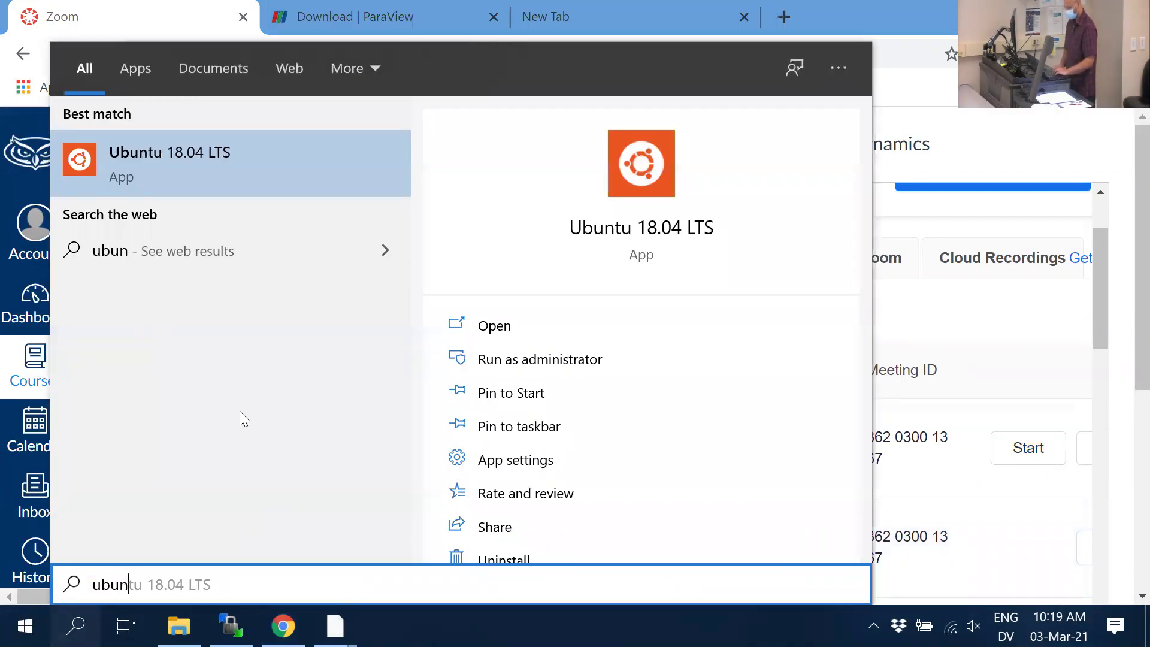
{"action": "left_click", "coordinate": [236, 154]}
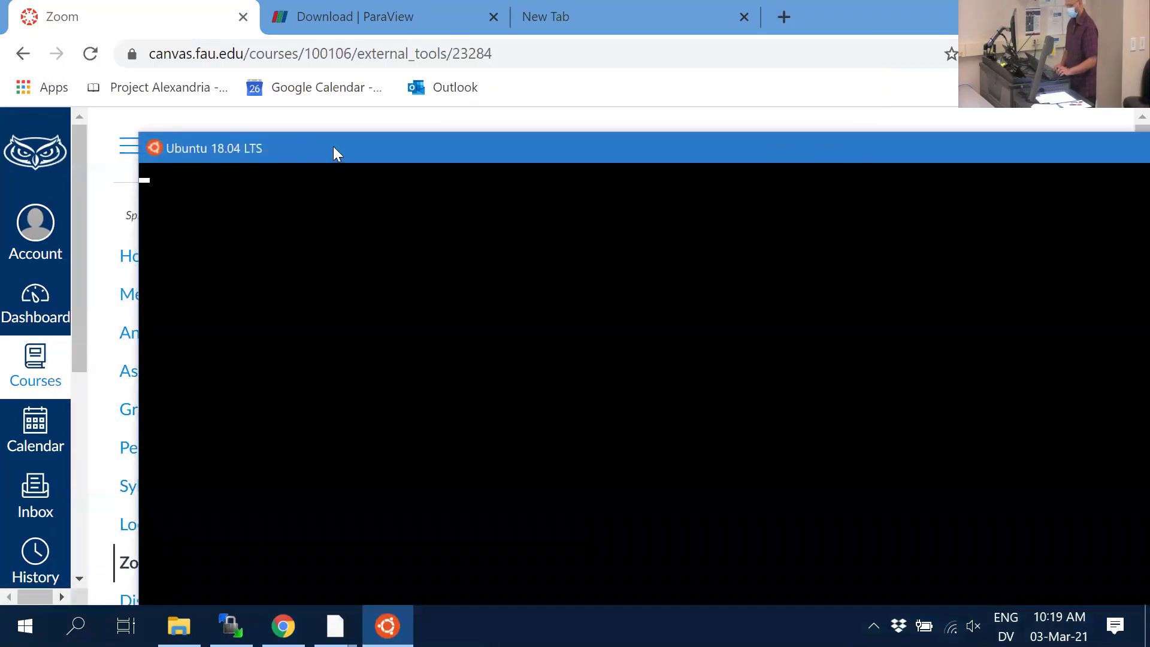
{"action": "left_click_drag", "start_coordinate": [332, 147], "coordinate": [252, 40]}
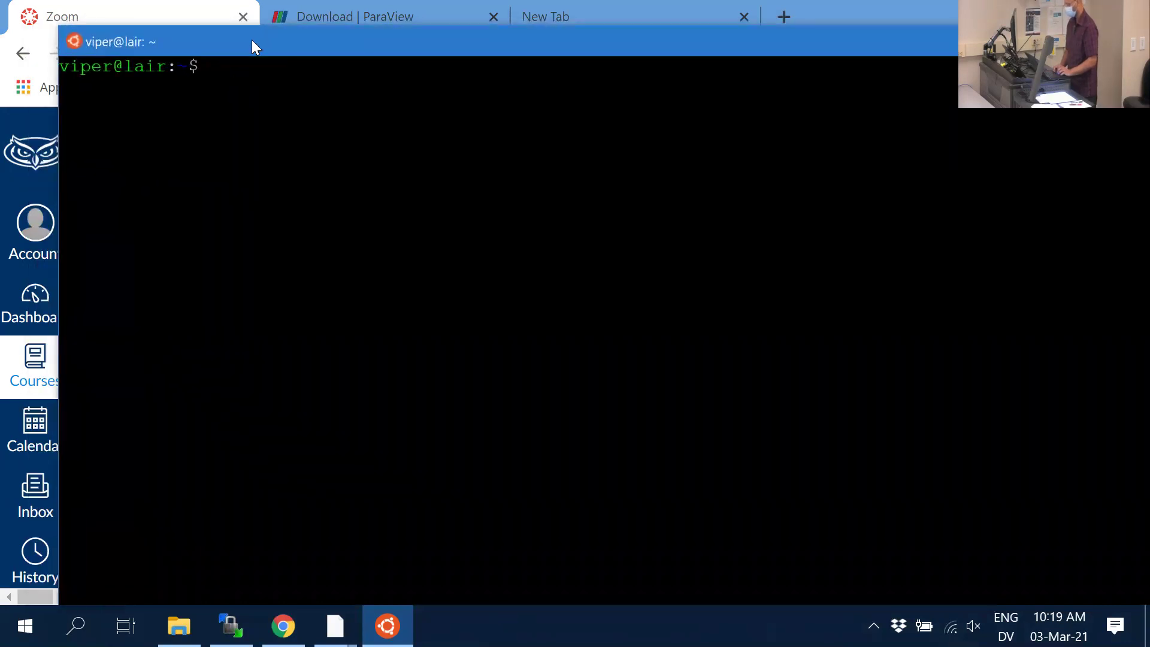
Run ls (listing openfoamRuns) and pwd in the terminal, then shift it right
{"action": "left_click", "coordinate": [301, 163]}
{"action": "type", "text": "asthuna"}
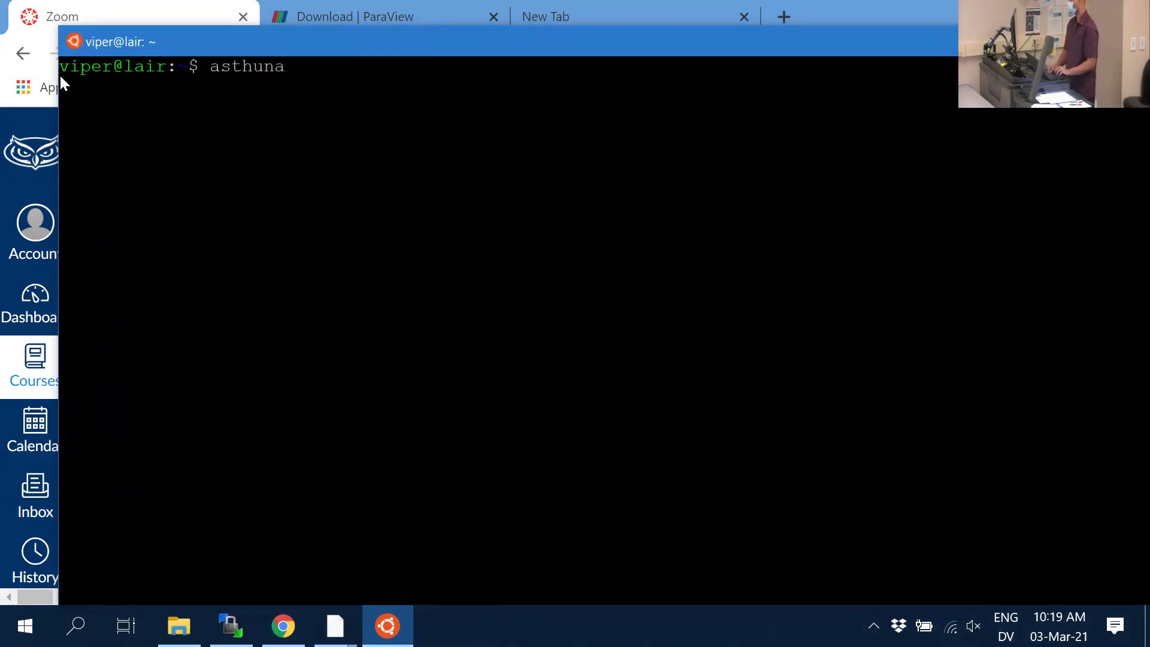
{"action": "key", "text": "ctrl+c"}
{"action": "type", "text": "ls"}
{"action": "key", "text": "Return"}
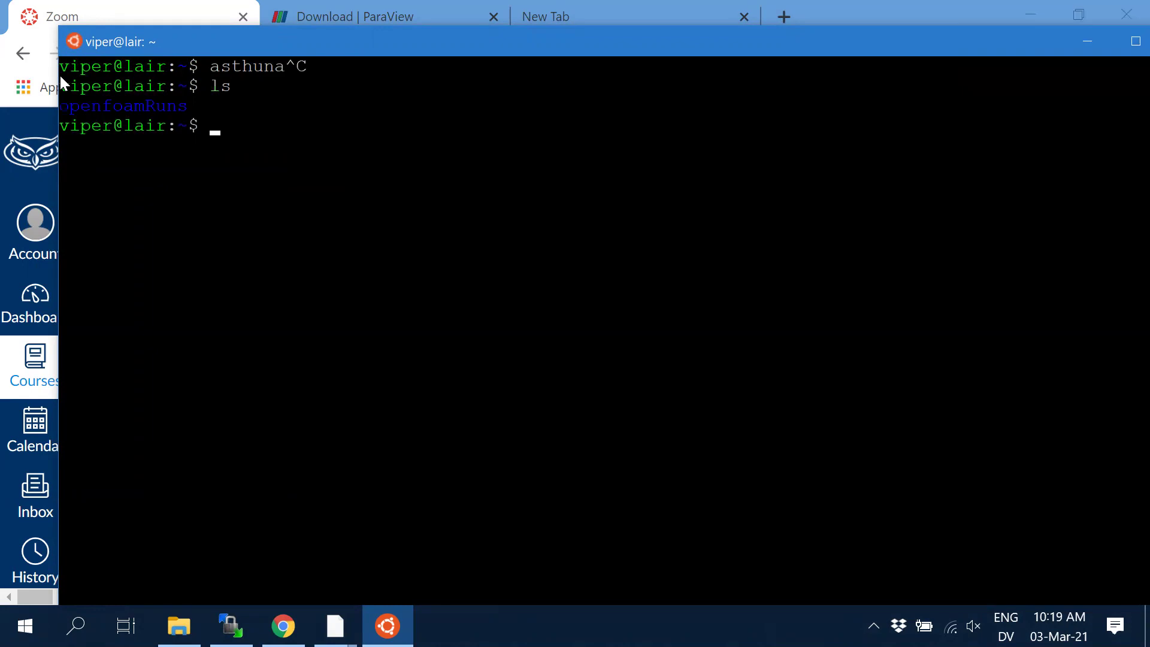
{"action": "type", "text": "pwd"}
{"action": "key", "text": "Return"}
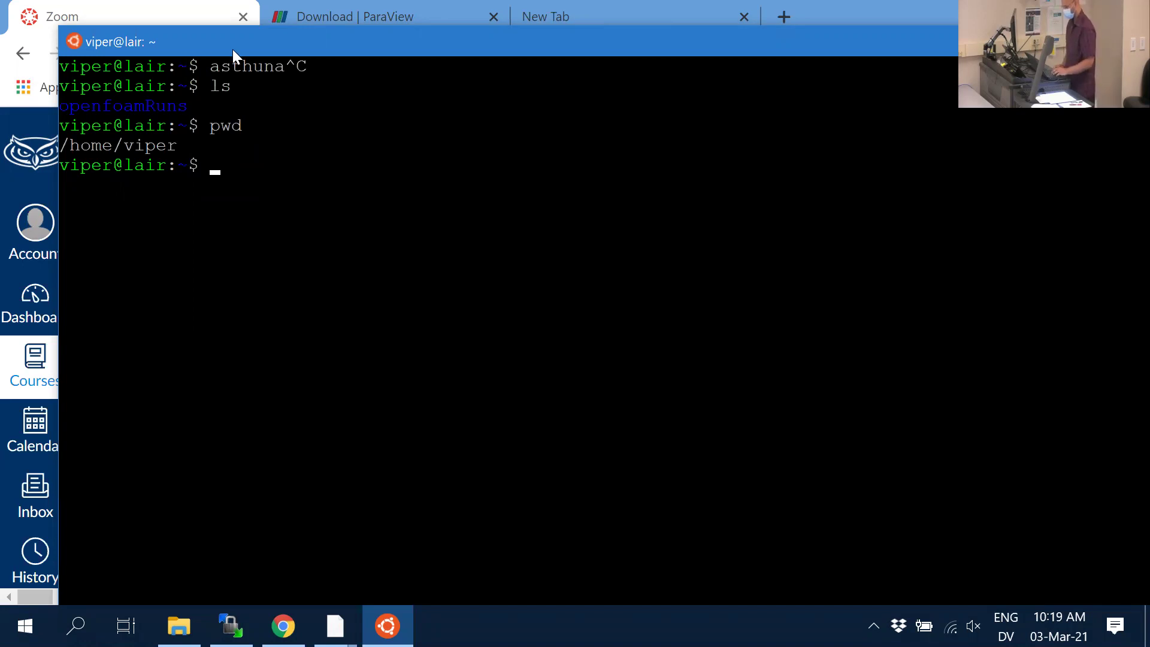
{"action": "left_click_drag", "start_coordinate": [269, 39], "coordinate": [402, 79]}
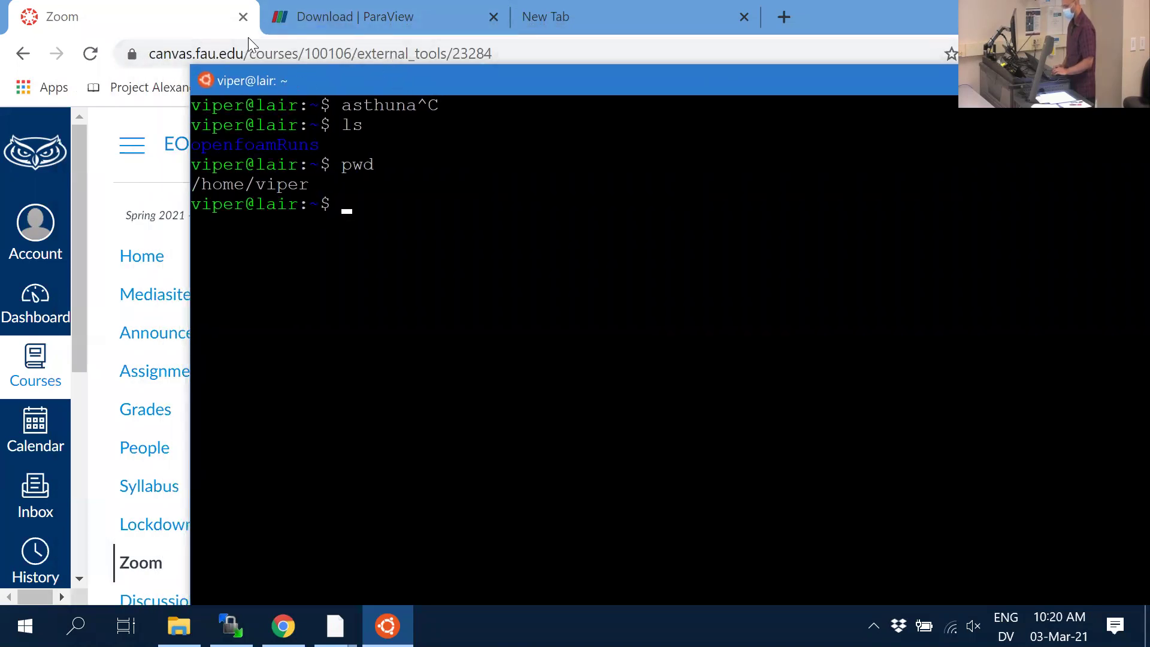
Arrange the terminal and Chrome side by side and open a new browser tab
{"action": "left_click_drag", "start_coordinate": [385, 92], "coordinate": [1147, 148]}
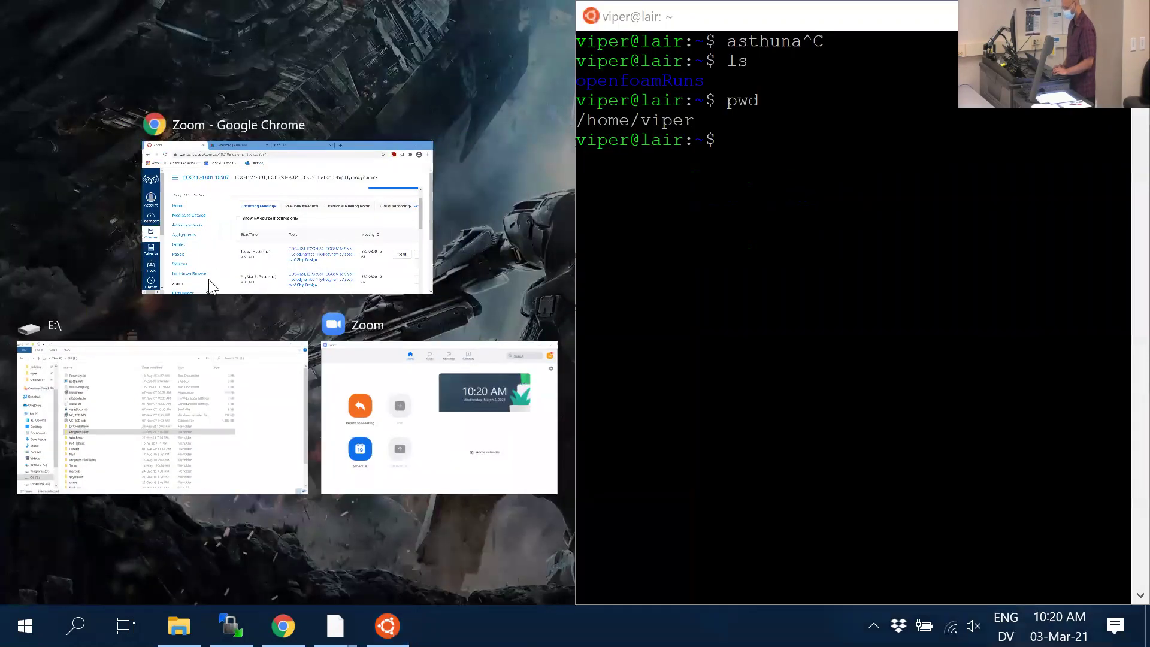
{"action": "left_click", "coordinate": [282, 183]}
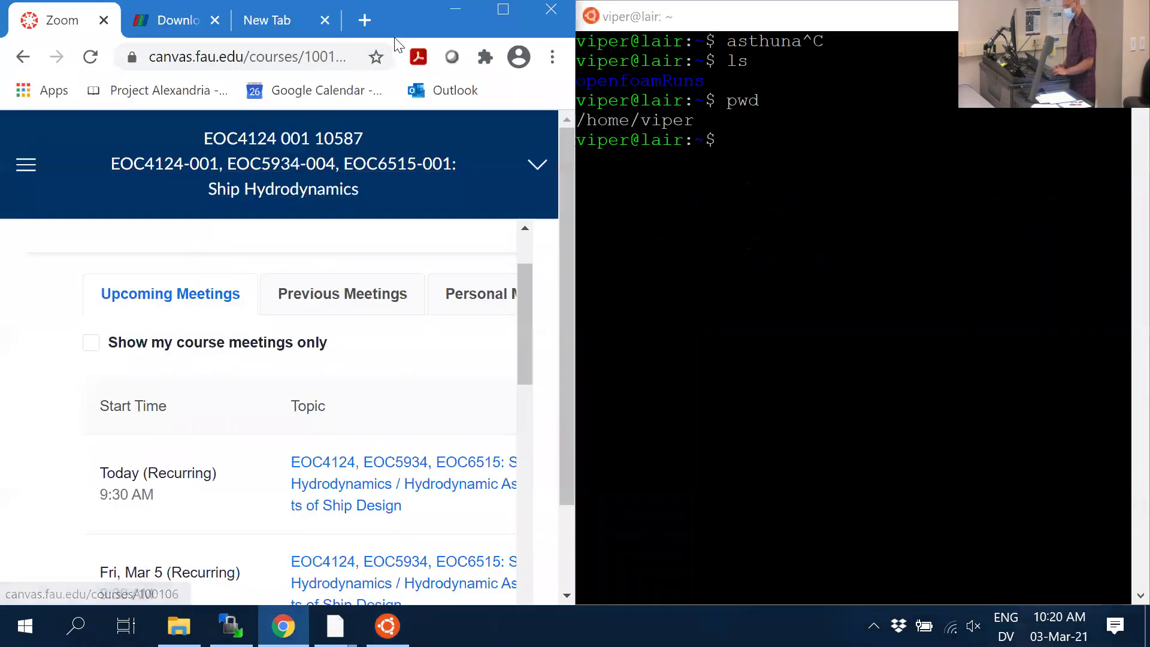
{"action": "key", "text": "ctrl+t"}
{"action": "left_click", "coordinate": [329, 57]}
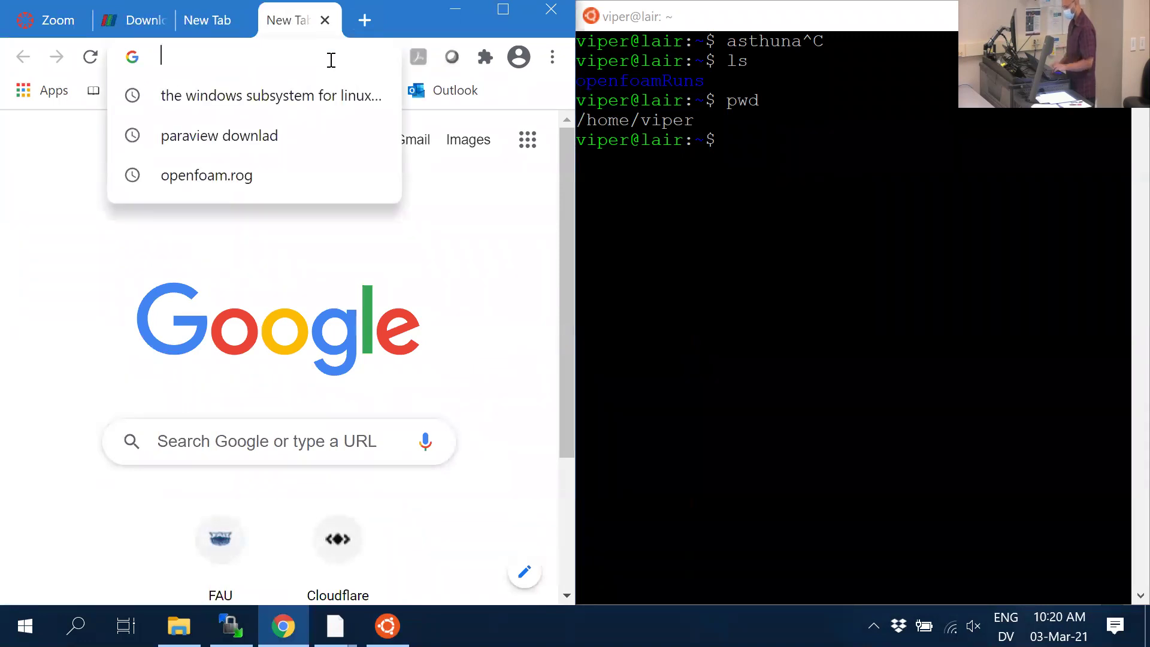
Search Google for 'openfoam org' and open the OpenFOAM Foundation site at openfoam.org
{"action": "type", "text": "ope."}
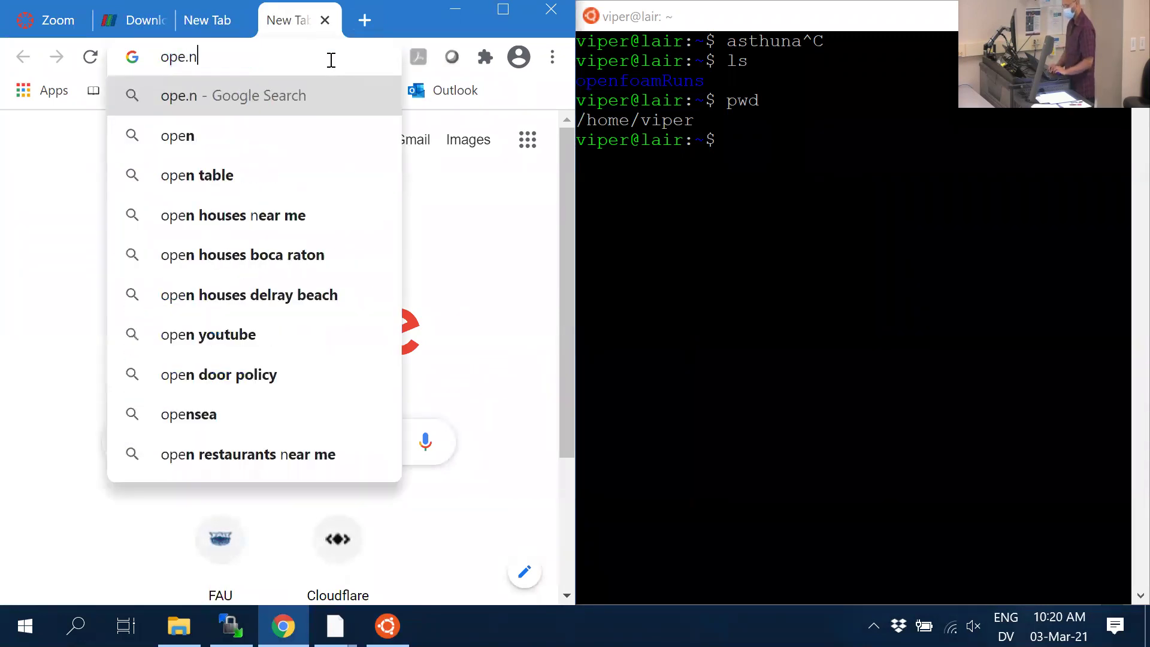
{"action": "key", "text": "BackSpace"}
{"action": "type", "text": "nfoam"}
{"action": "key", "text": "BackSpace"}
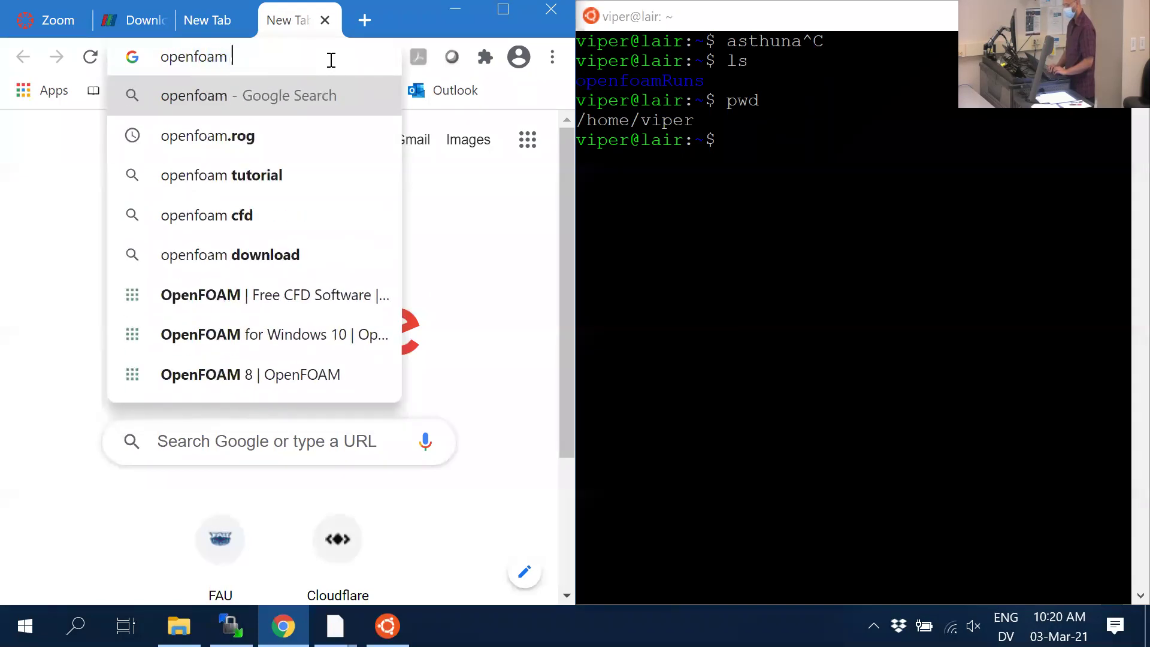
{"action": "type", "text": "org"}
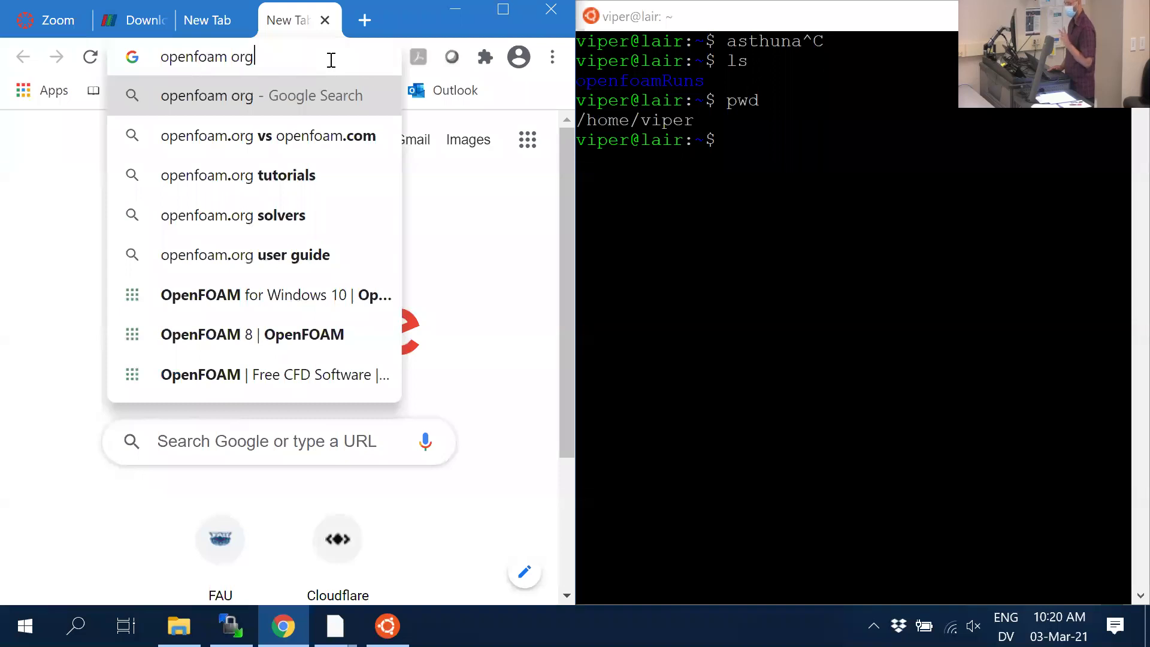
{"action": "key", "text": "Return"}
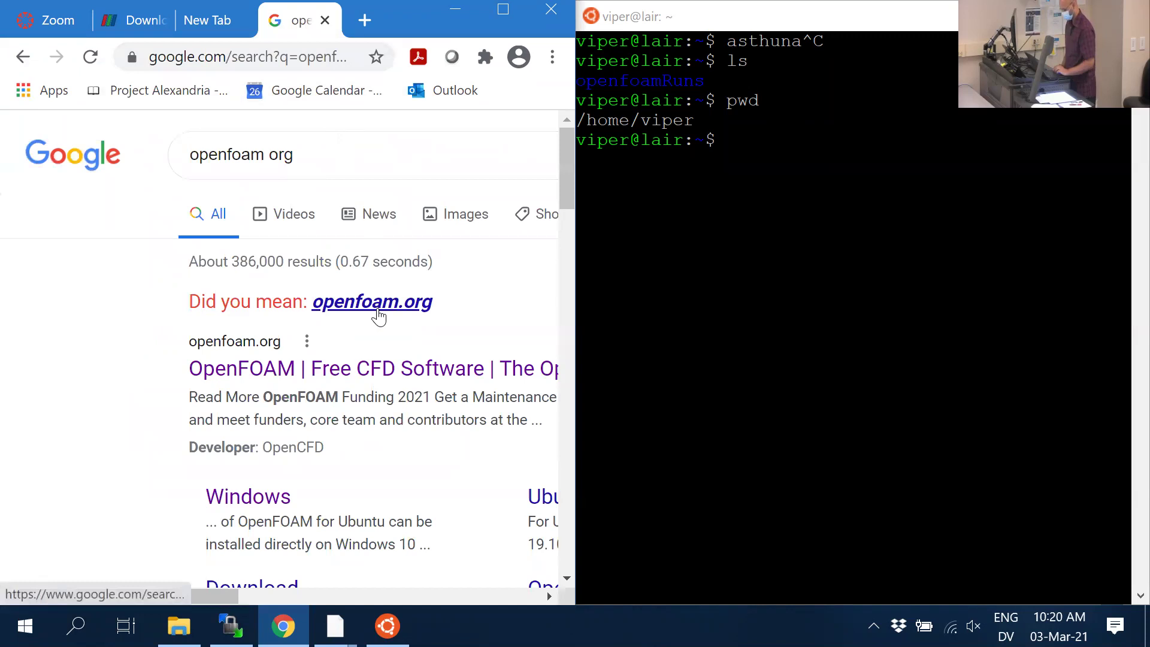
{"action": "left_click", "coordinate": [379, 316]}
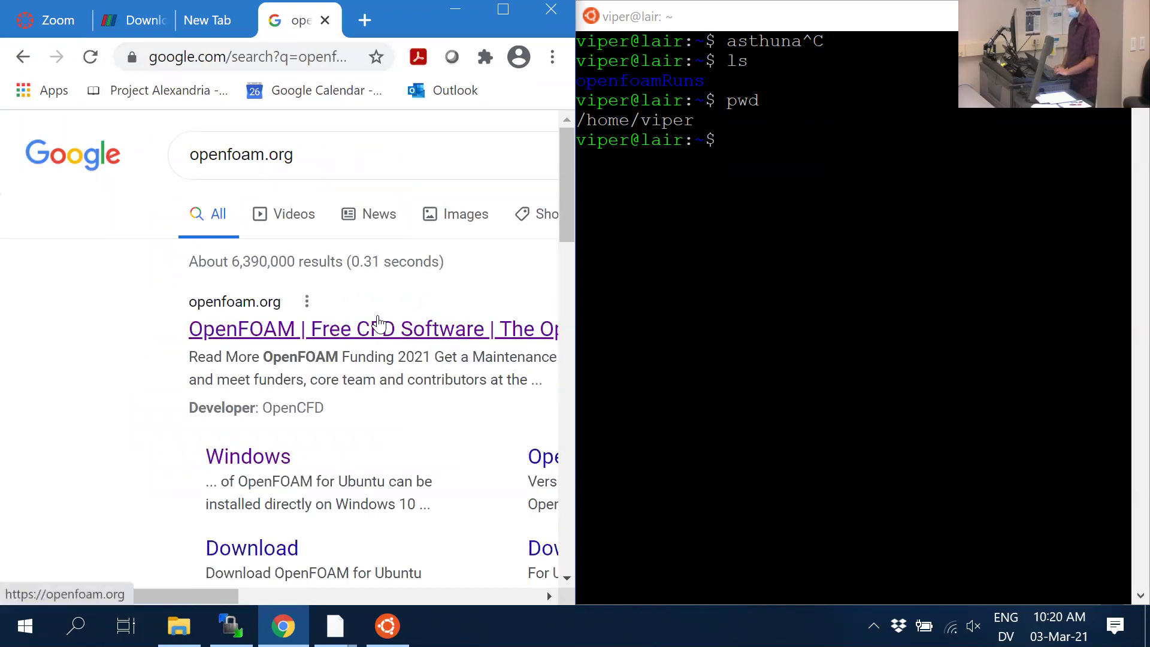
{"action": "left_click", "coordinate": [379, 328]}
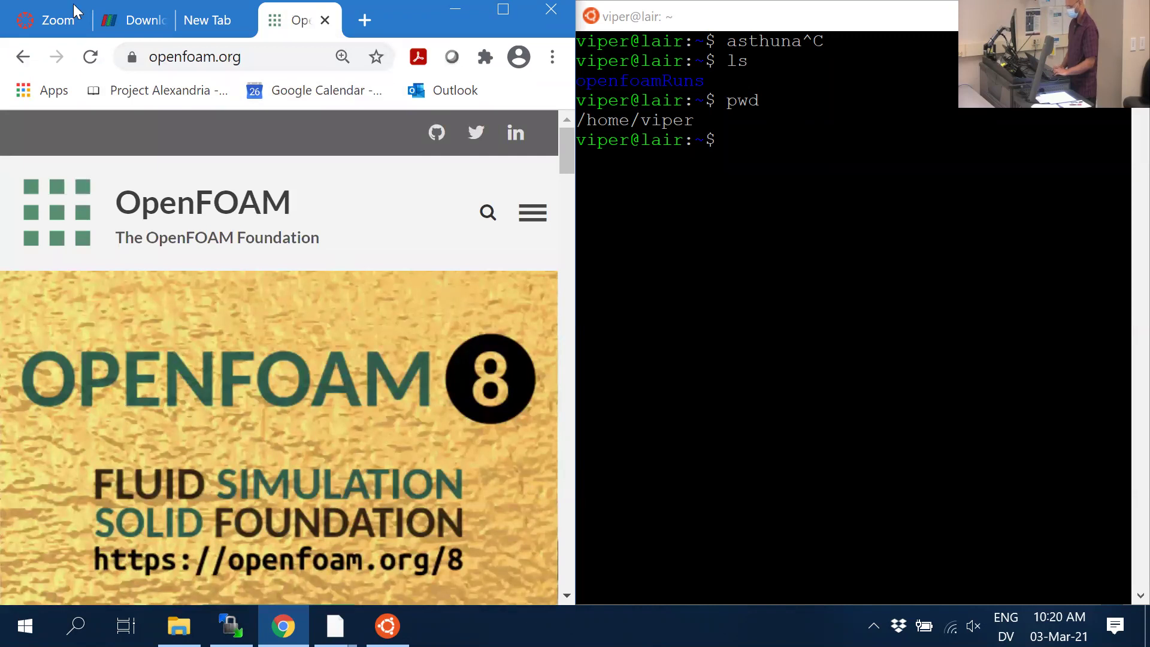
Maximize Chrome, go to Download > Run on Windows, and scroll through that page
{"action": "key", "text": "super+Up"}
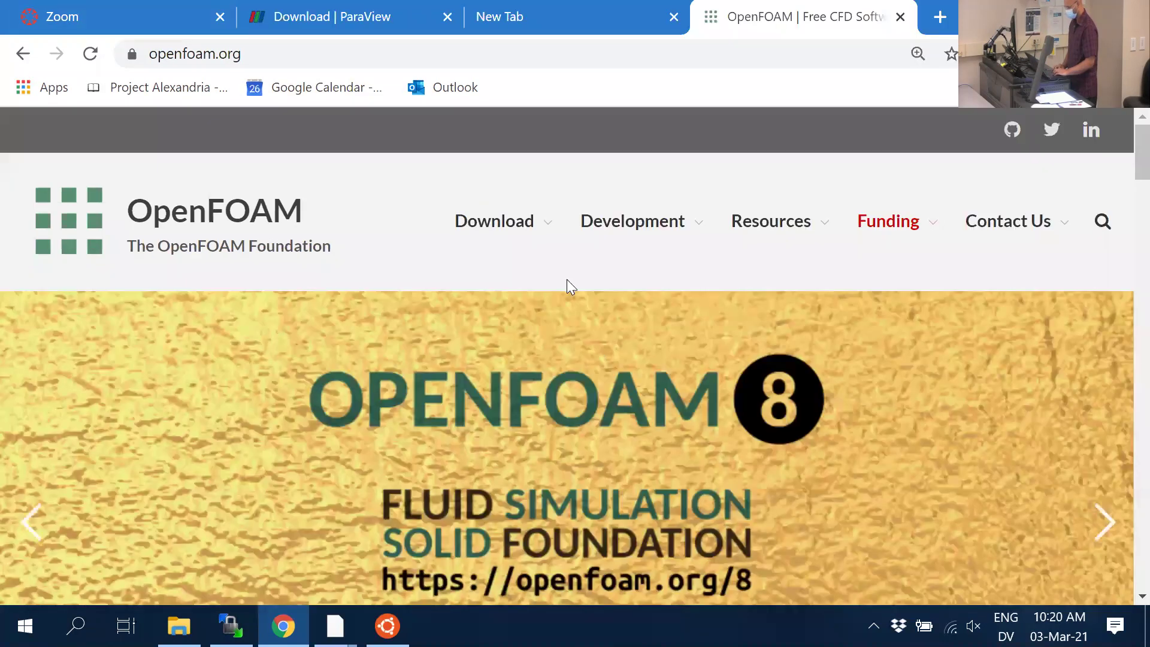
{"action": "mouse_move", "coordinate": [523, 230]}
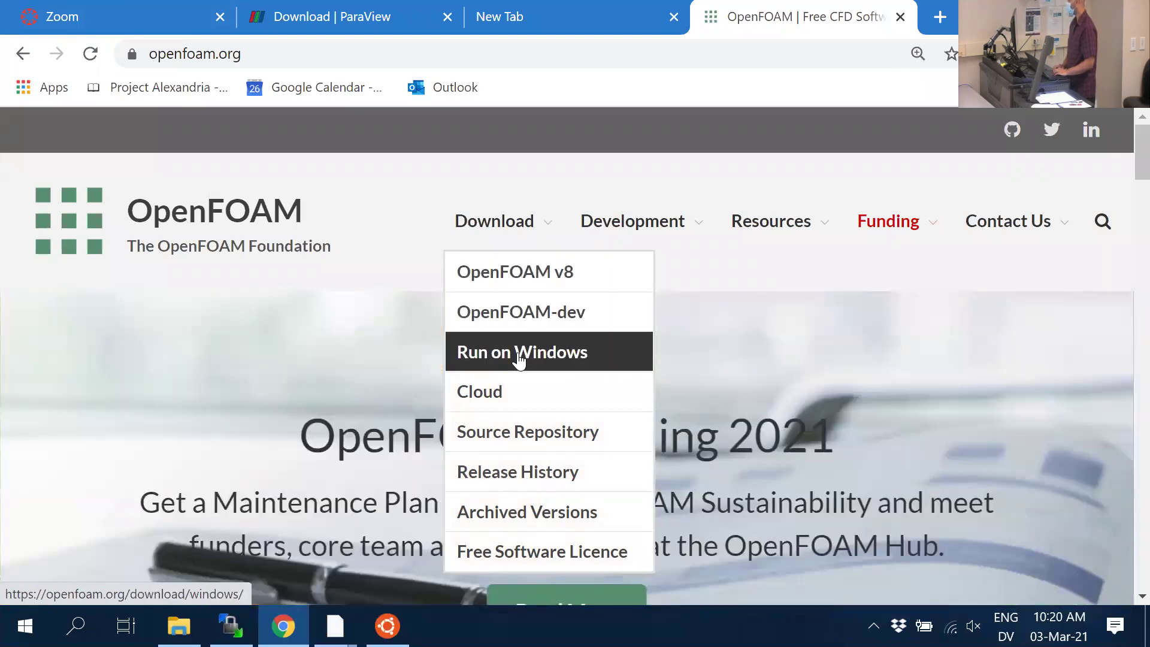
{"action": "left_click", "coordinate": [518, 355]}
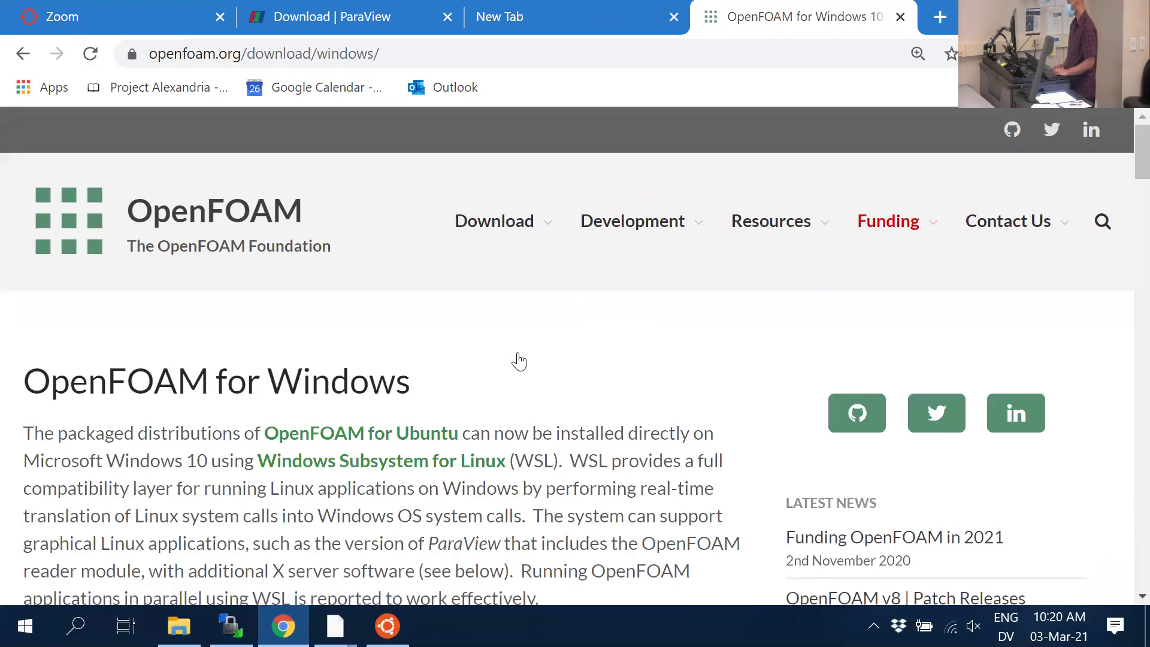
{"action": "scroll", "coordinate": [517, 359], "scroll_direction": "down", "scroll_amount": 3}
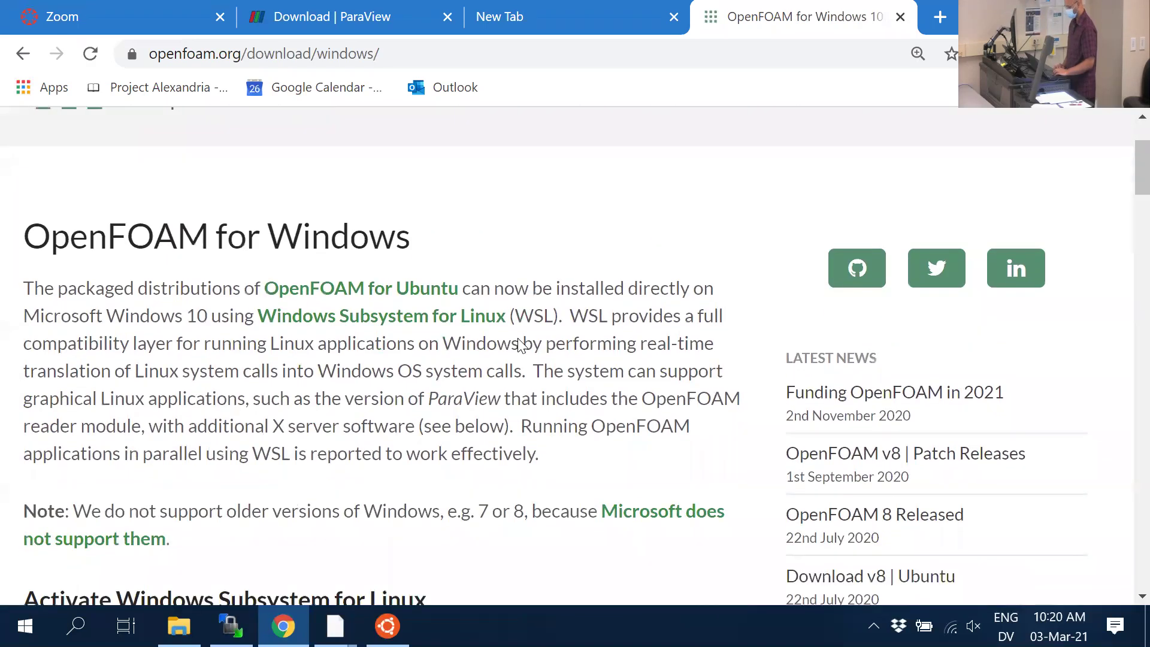
{"action": "scroll", "coordinate": [520, 342], "scroll_direction": "down", "scroll_amount": 3}
{"action": "scroll", "coordinate": [519, 335], "scroll_direction": "up", "scroll_amount": 1}
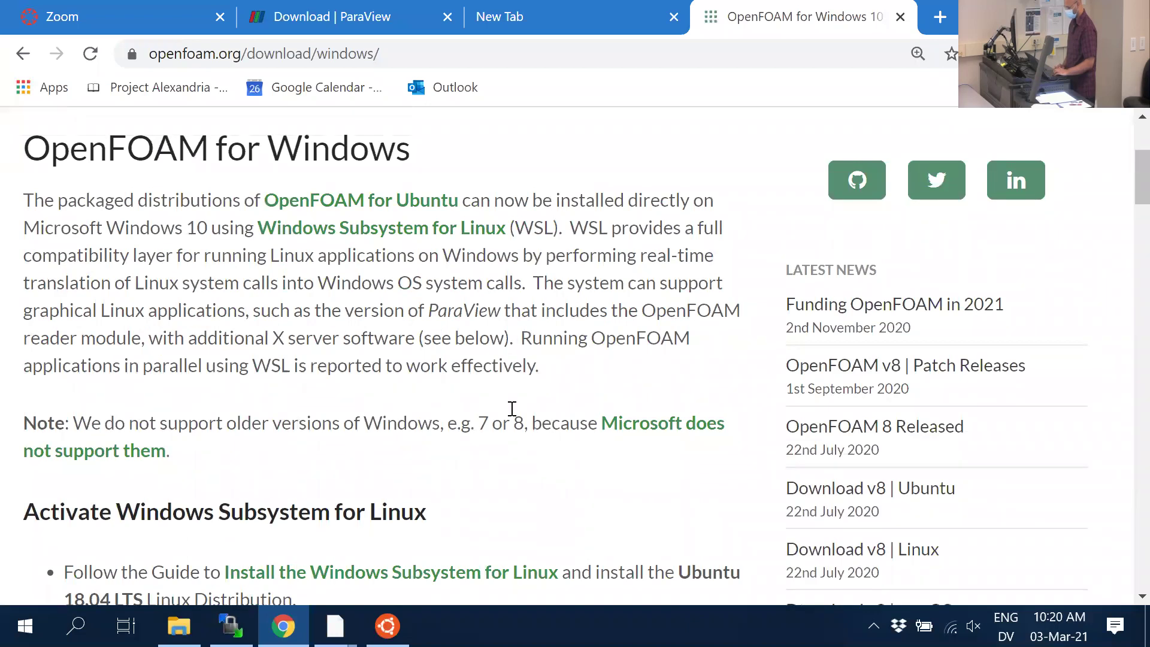
{"action": "left_click", "coordinate": [484, 293]}
{"action": "scroll", "coordinate": [484, 293], "scroll_direction": "up", "scroll_amount": 4}
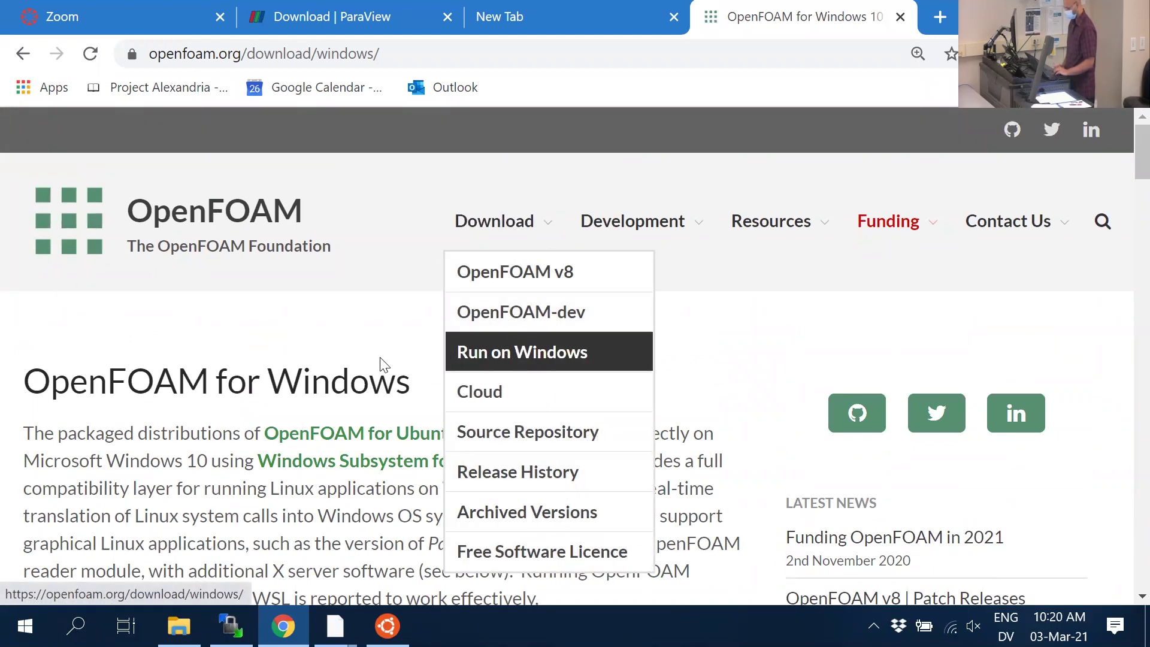
{"action": "scroll", "coordinate": [367, 355], "scroll_direction": "down", "scroll_amount": 2}
{"action": "scroll", "coordinate": [368, 354], "scroll_direction": "up", "scroll_amount": 2}
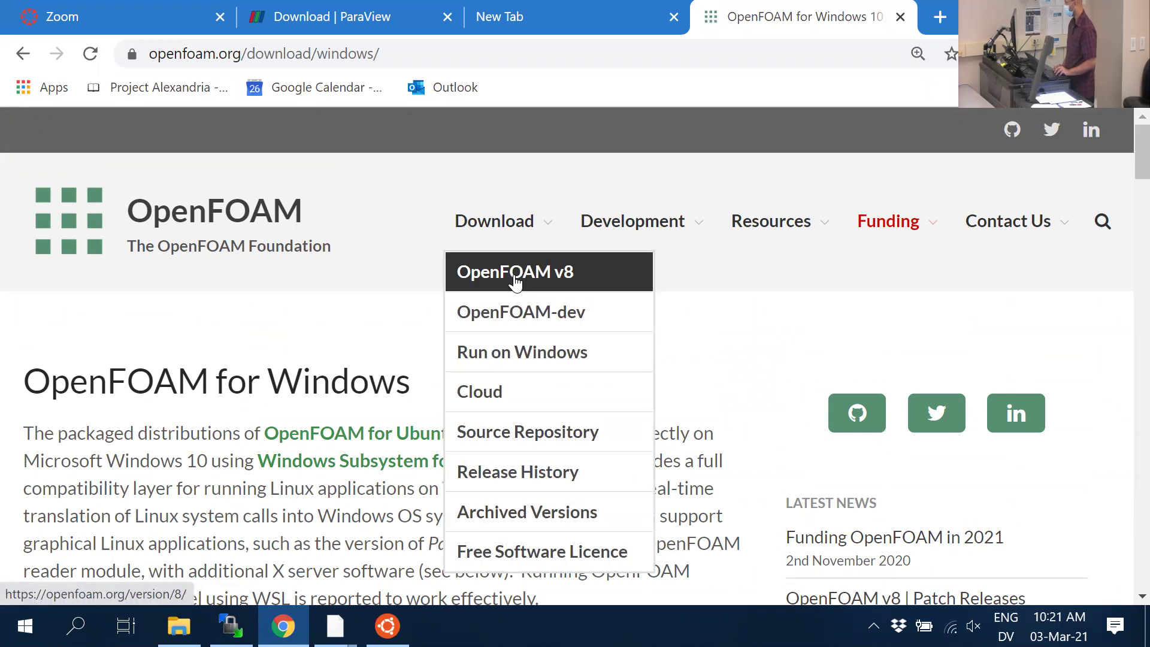
Open the OpenFOAM v8 page in a new tab and scroll through its downloads
{"action": "left_click", "coordinate": [515, 279], "text": "ctrl"}
{"action": "key", "text": "ctrl+Tab"}
{"action": "scroll", "coordinate": [512, 272], "scroll_direction": "down", "scroll_amount": 1}
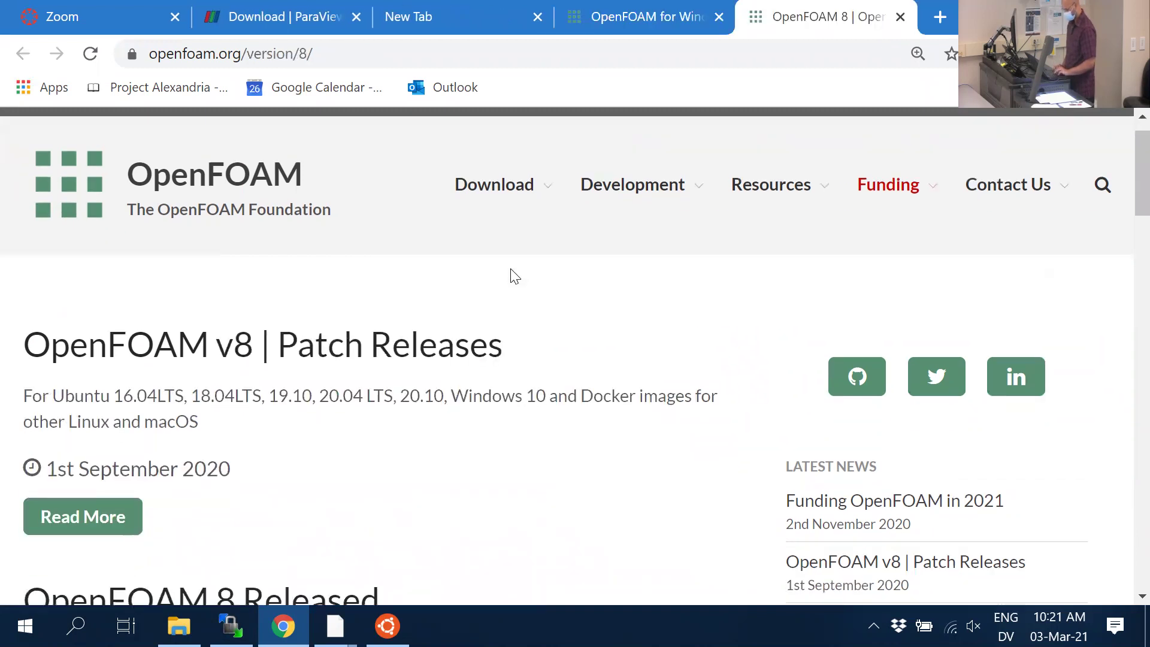
{"action": "scroll", "coordinate": [511, 270], "scroll_direction": "down", "scroll_amount": 8}
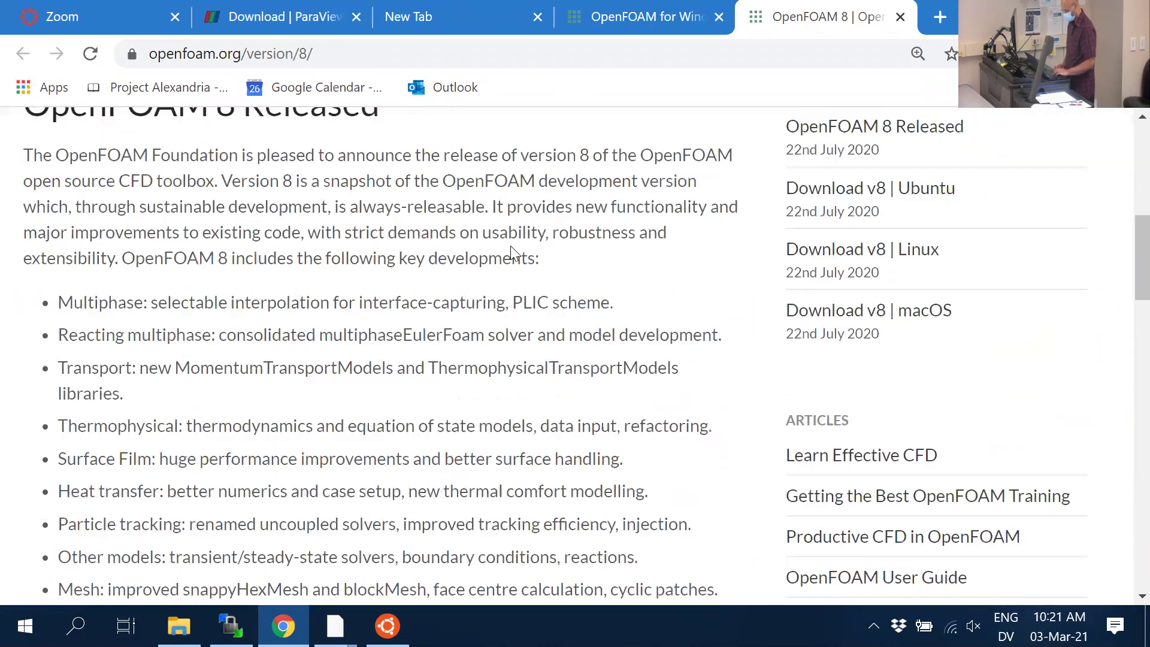
{"action": "scroll", "coordinate": [510, 245], "scroll_direction": "down", "scroll_amount": 15}
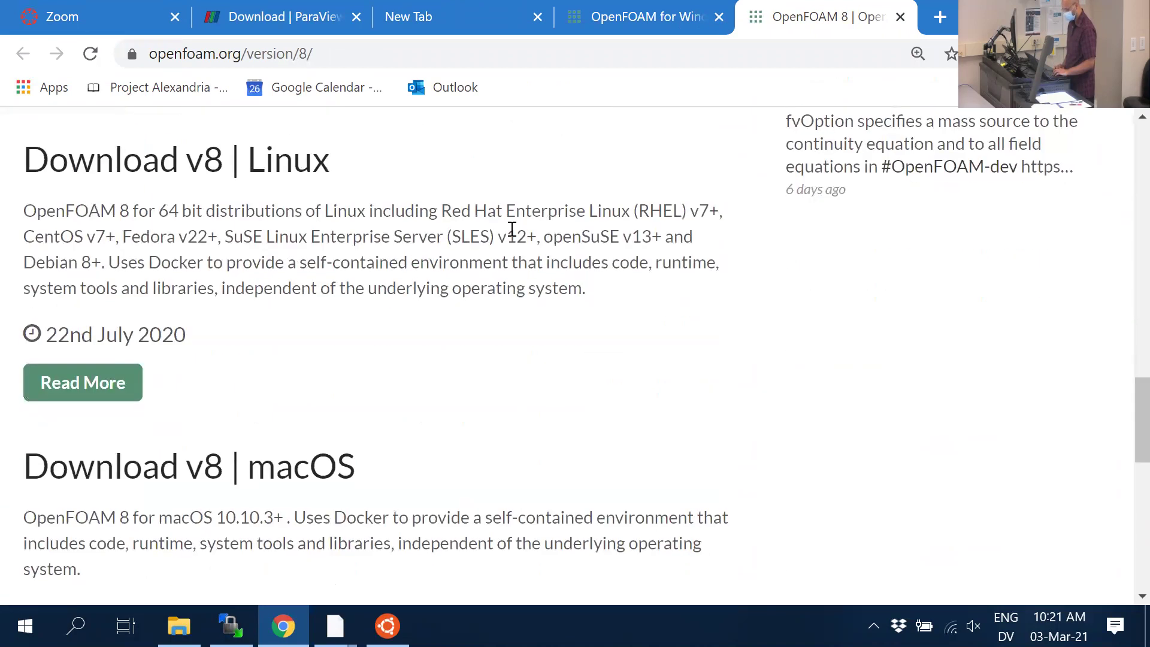
{"action": "scroll", "coordinate": [513, 230], "scroll_direction": "up", "scroll_amount": 1}
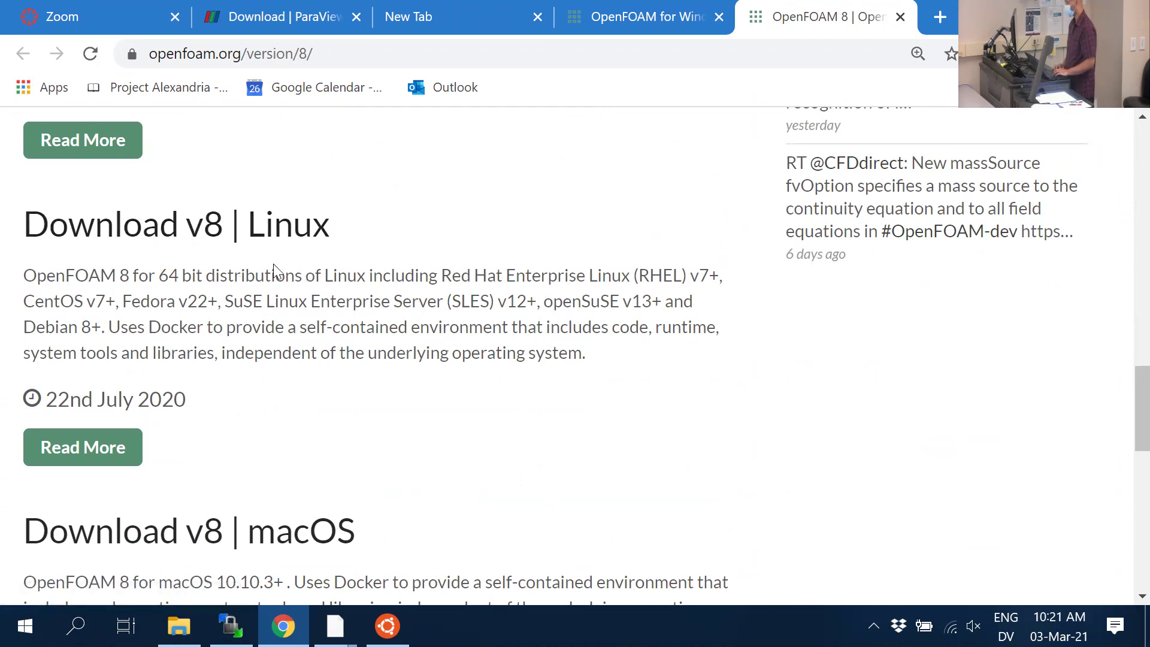
{"action": "scroll", "coordinate": [273, 264], "scroll_direction": "down", "scroll_amount": 1}
{"action": "scroll", "coordinate": [275, 255], "scroll_direction": "down", "scroll_amount": 2}
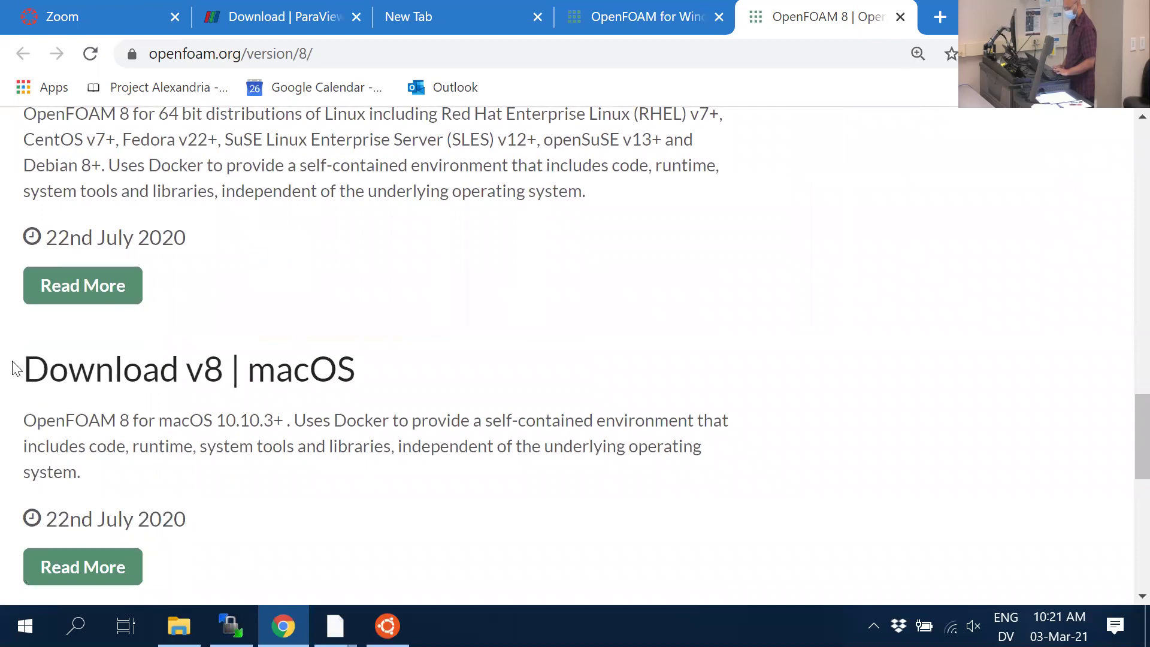
Select the macOS download section, then return to the top and bring up the Download menu
{"action": "left_click_drag", "start_coordinate": [13, 367], "coordinate": [240, 475]}
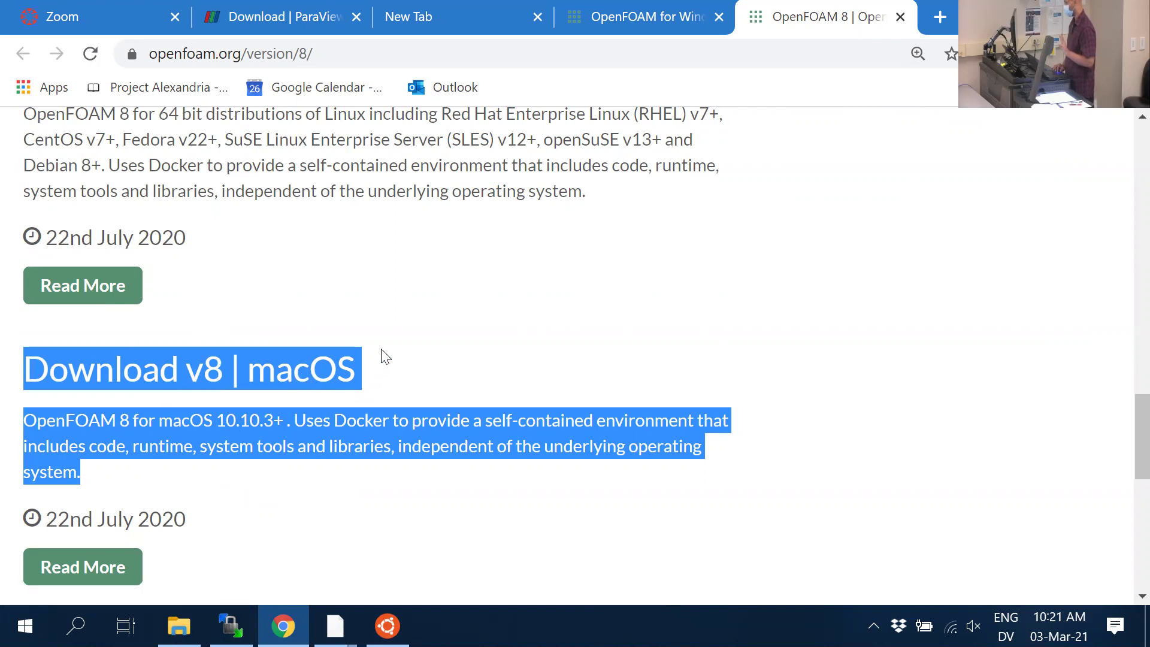
{"action": "scroll", "coordinate": [382, 349], "scroll_direction": "down", "scroll_amount": 2}
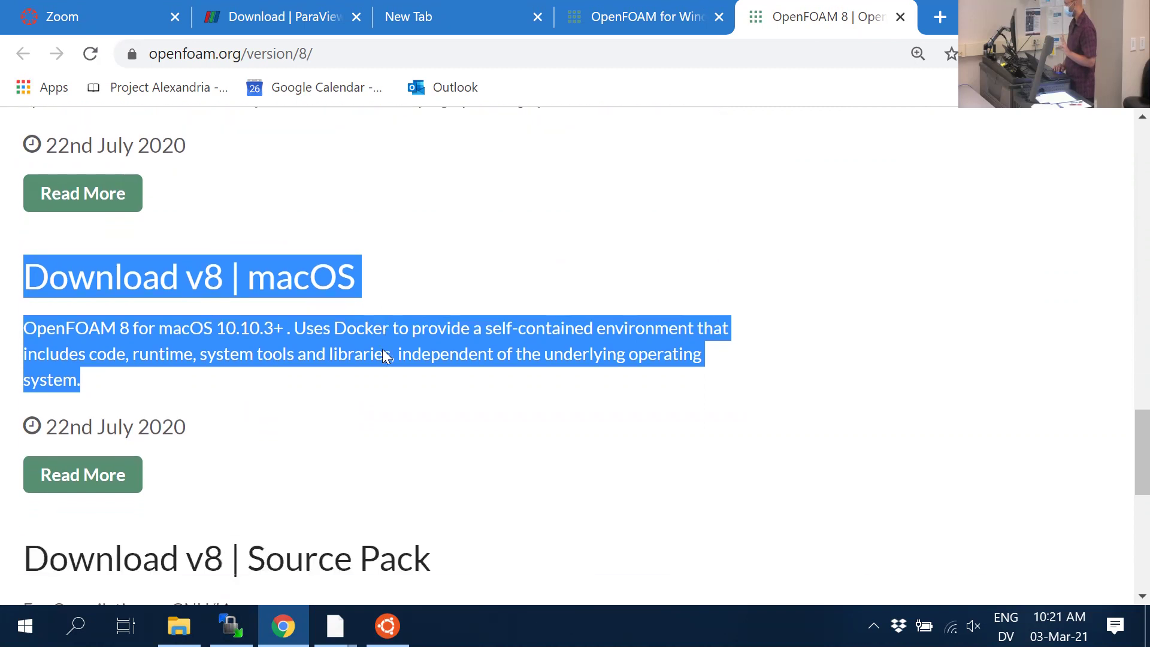
{"action": "scroll", "coordinate": [384, 356], "scroll_direction": "up", "scroll_amount": 10}
{"action": "scroll", "coordinate": [384, 356], "scroll_direction": "up", "scroll_amount": 10}
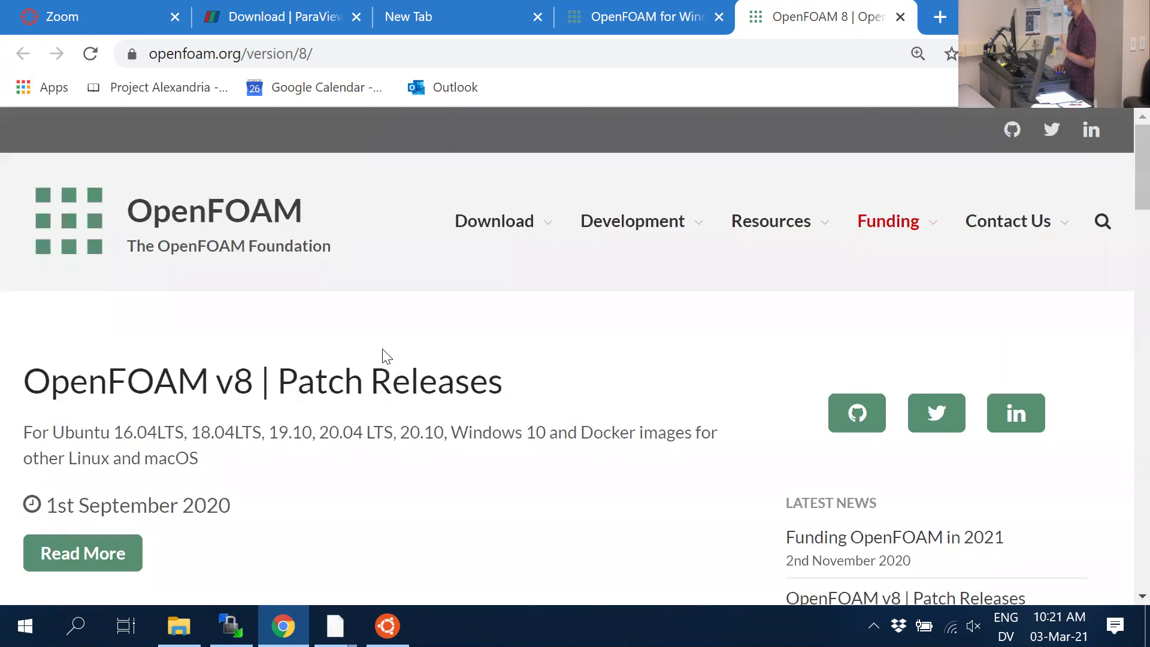
{"action": "mouse_move", "coordinate": [534, 223]}
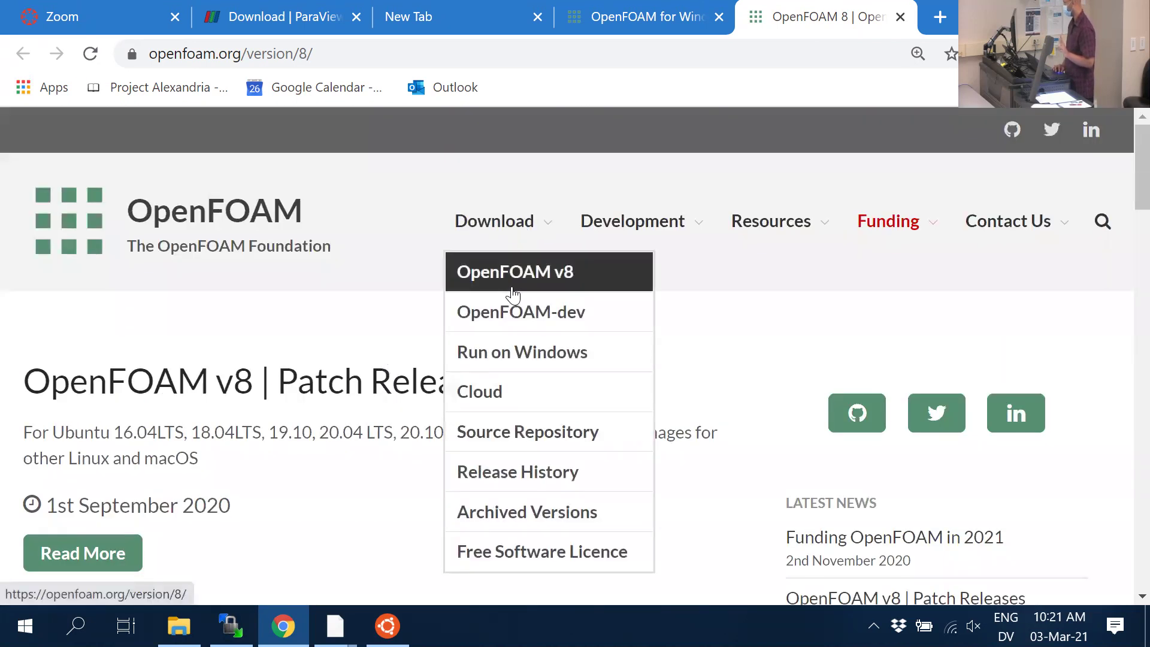
On the Run on Windows page, copy the first 'sudo sh' install command and switch to the terminal
{"action": "left_click", "coordinate": [519, 352]}
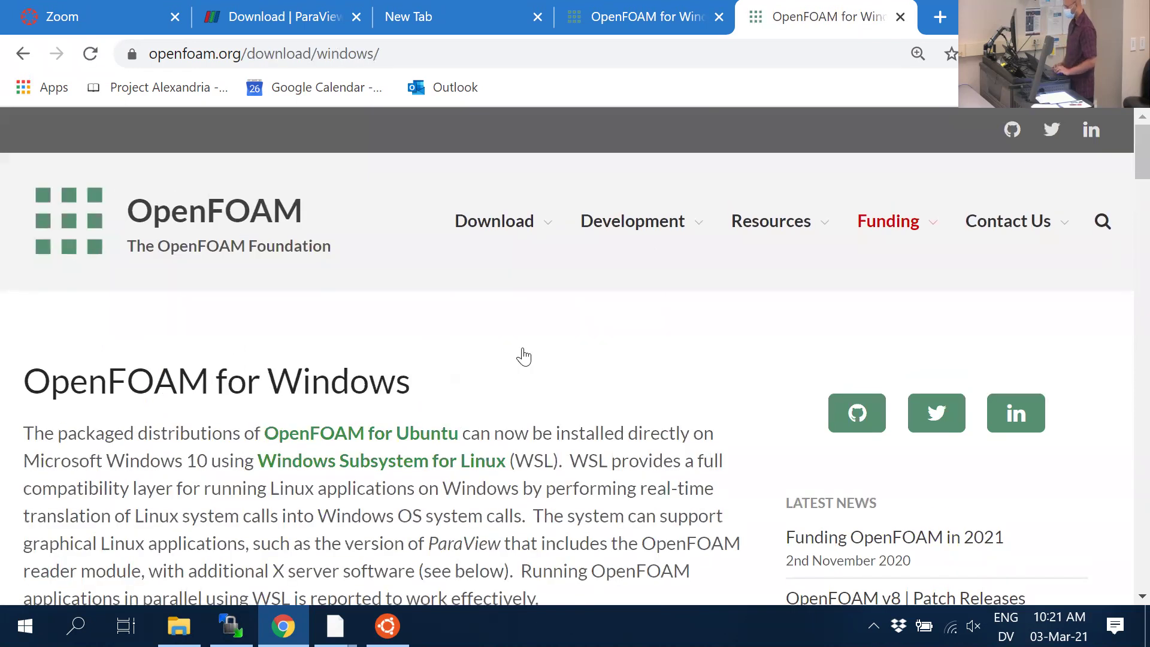
{"action": "scroll", "coordinate": [361, 366], "scroll_direction": "down", "scroll_amount": 4}
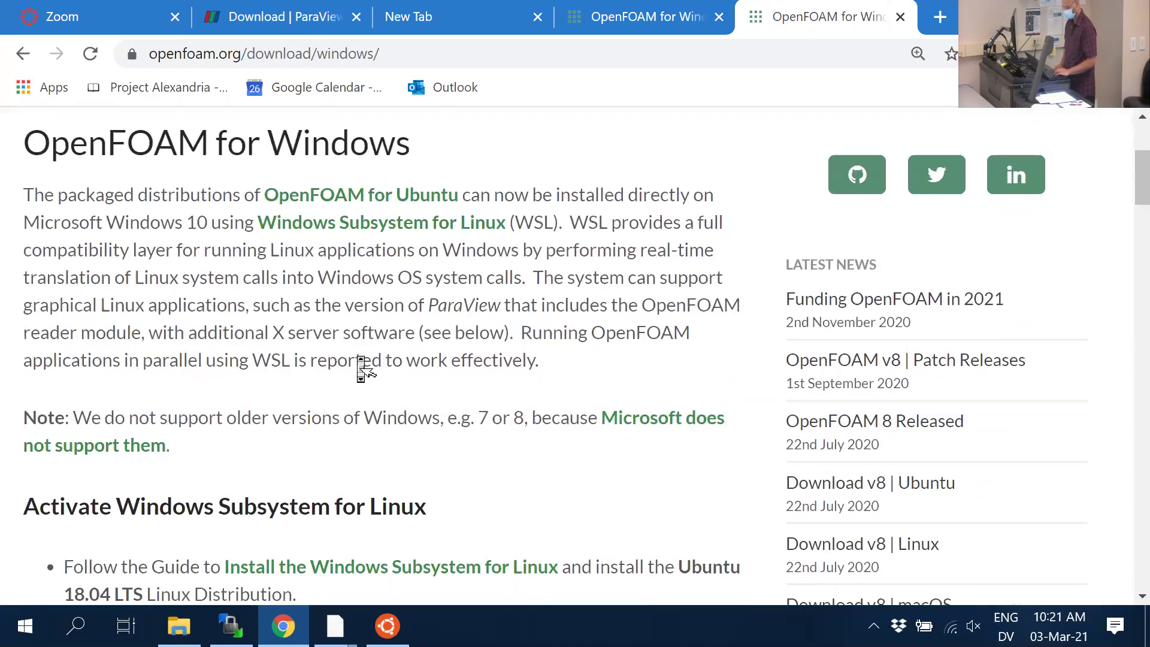
{"action": "scroll", "coordinate": [361, 367], "scroll_direction": "down", "scroll_amount": 10}
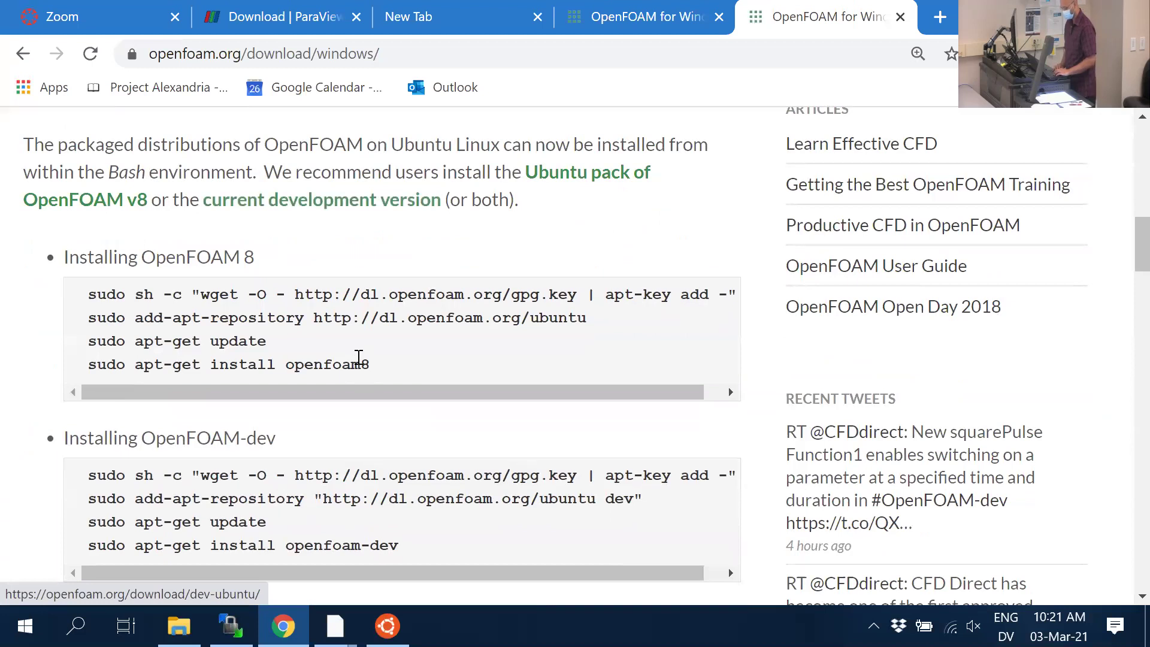
{"action": "scroll", "coordinate": [358, 359], "scroll_direction": "down", "scroll_amount": 1}
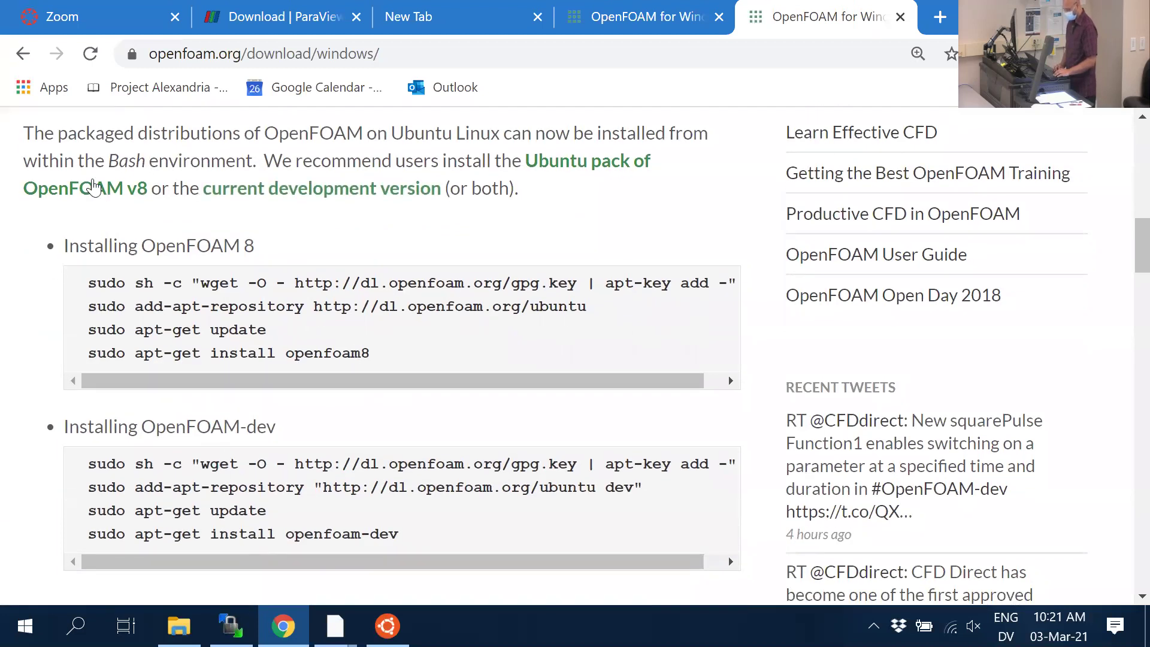
{"action": "left_click_drag", "start_coordinate": [88, 283], "coordinate": [743, 283]}
{"action": "key", "text": "super+c"}
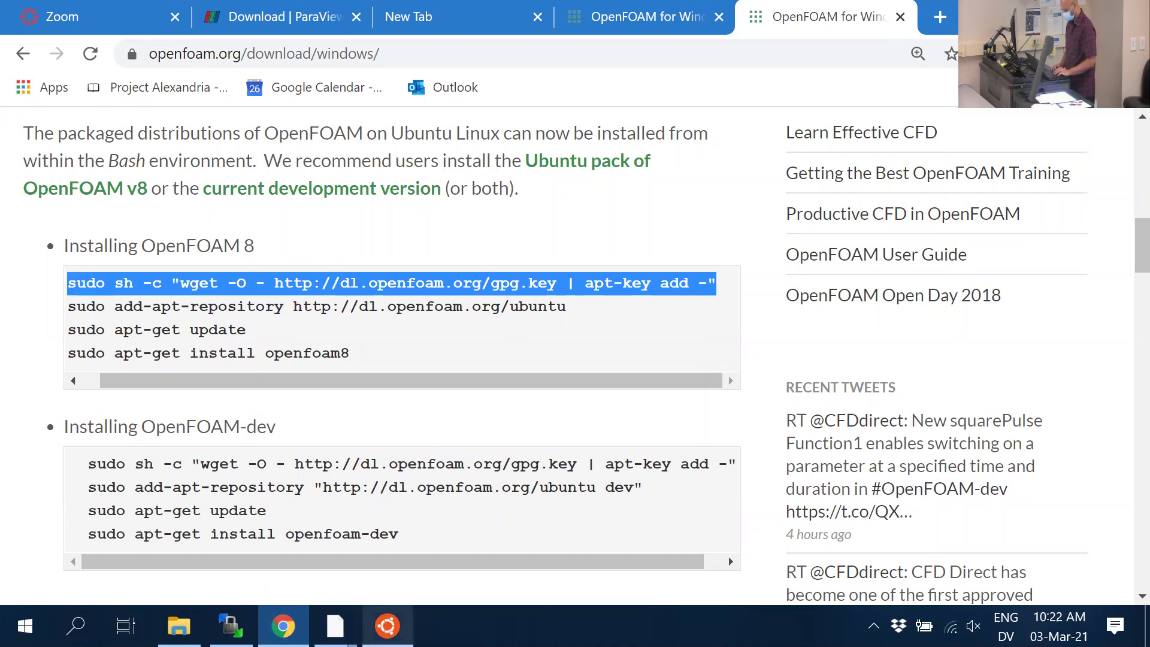
{"action": "left_click", "coordinate": [388, 625]}
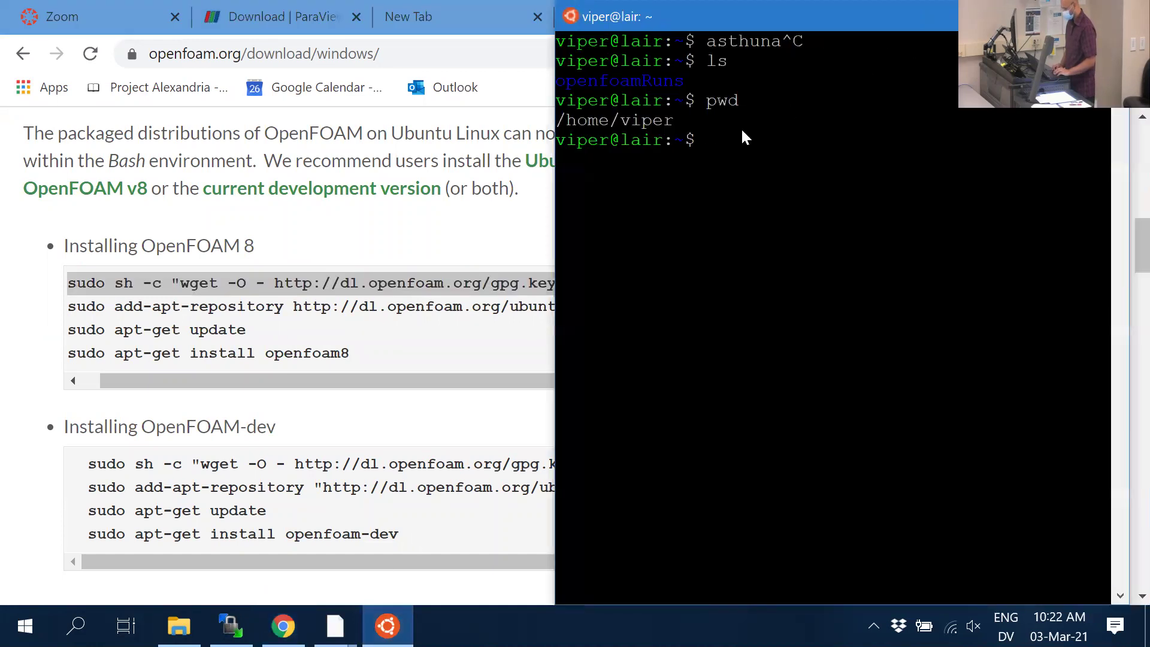
Maximize the terminal and paste the wget gpg.key | apt-key add command
{"action": "key", "text": "super+Up"}
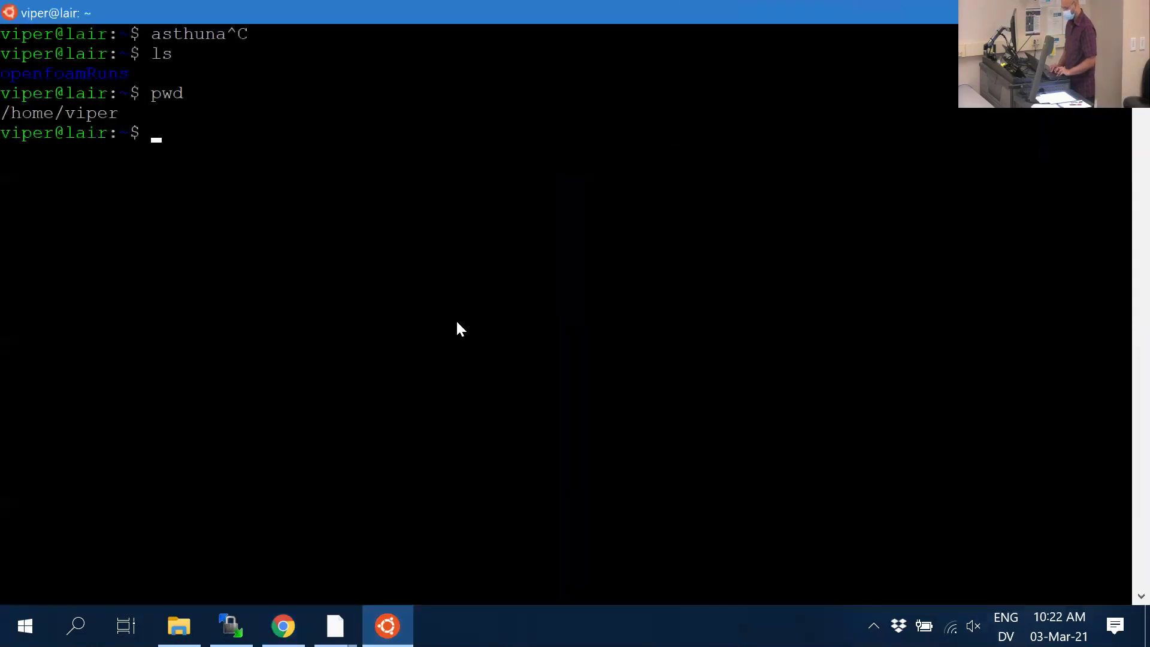
{"action": "right_click", "coordinate": [457, 322]}
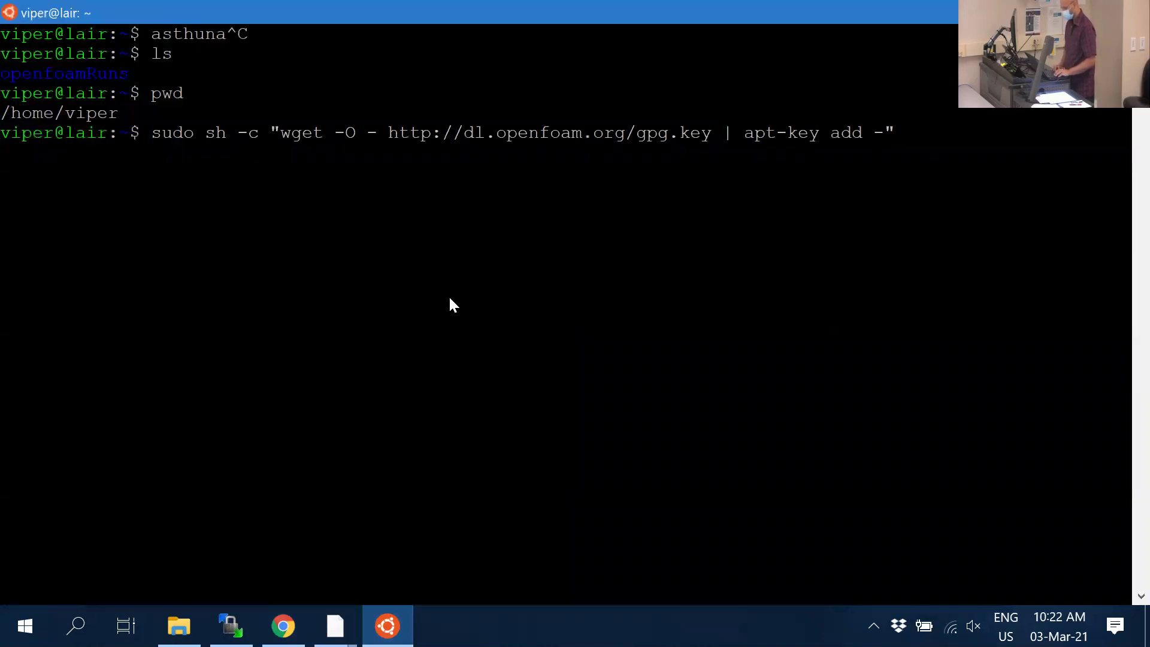
{"action": "key", "text": "alt+Tab"}
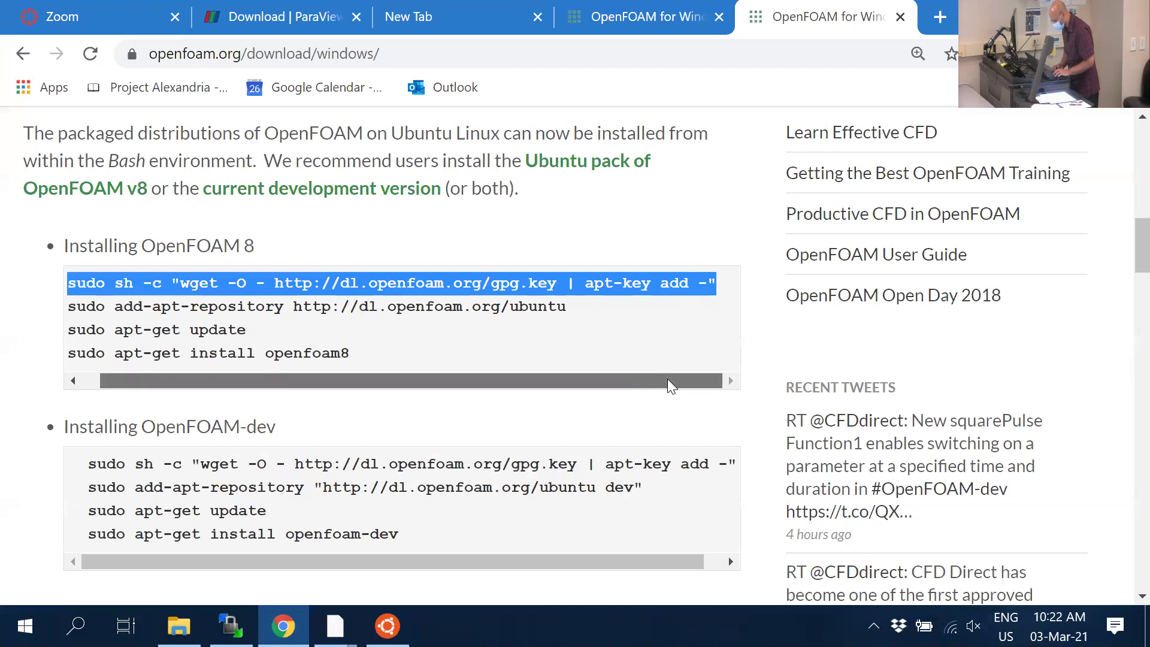
{"action": "key", "text": "alt+Tab"}
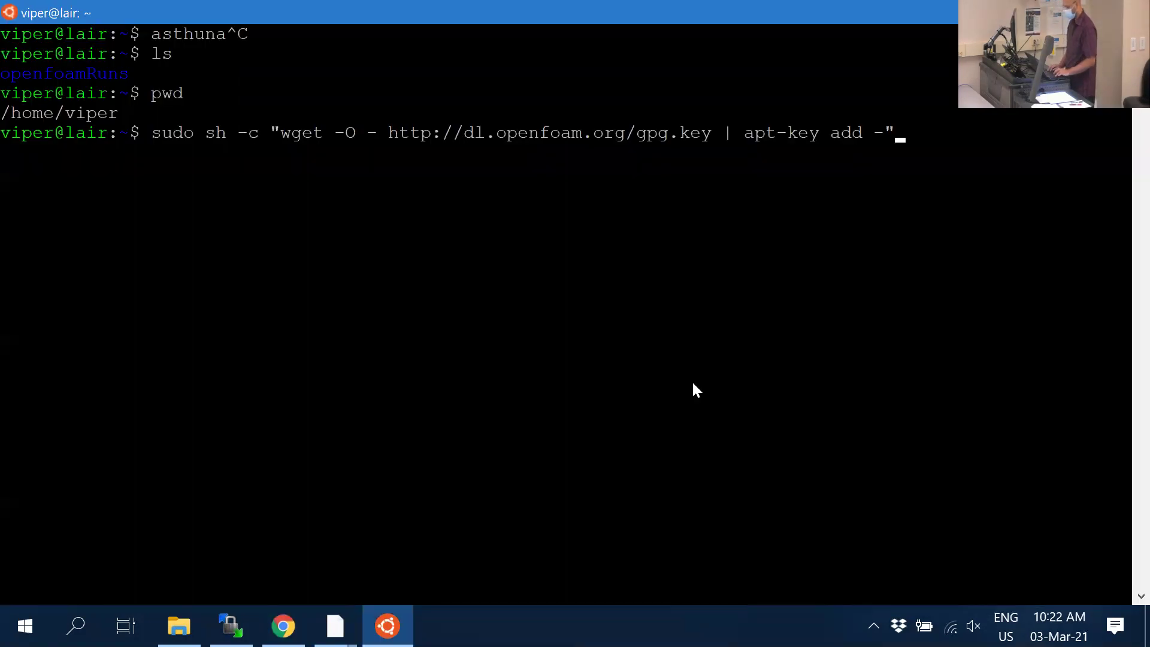
{"action": "left_click", "coordinate": [430, 234]}
Run the apt-key command and enter the sudo password until it reports OK
{"action": "type", "text": "\\"}
{"action": "key", "text": "BackSpace"}
{"action": "key", "text": "Return"}
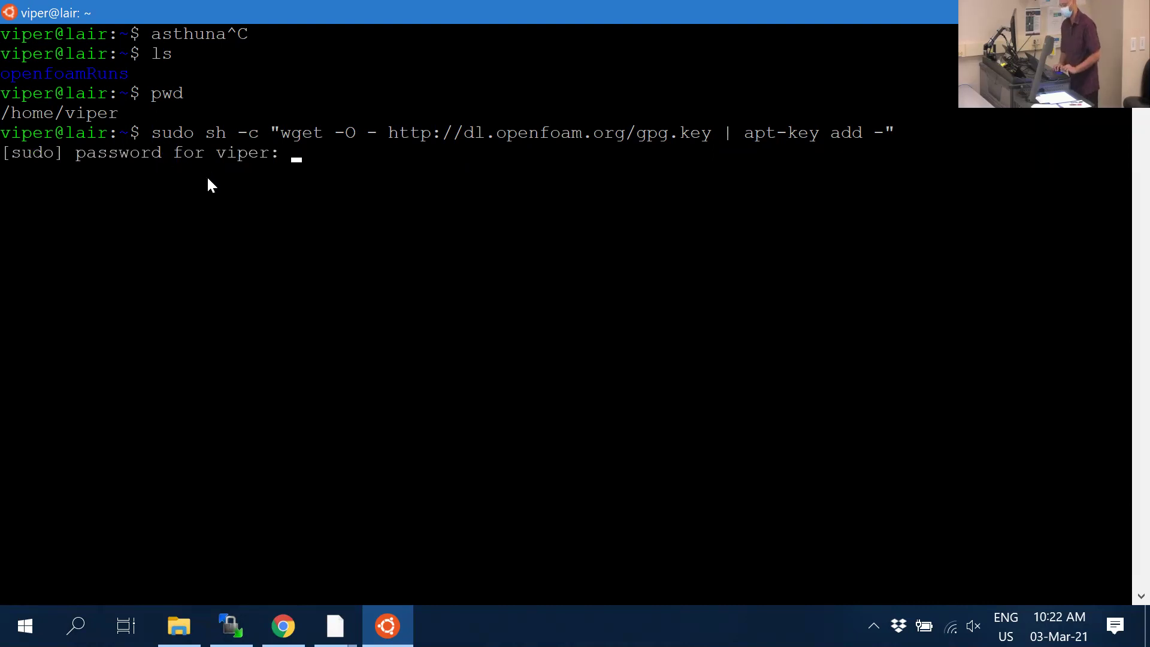
{"action": "key", "text": "Return"}
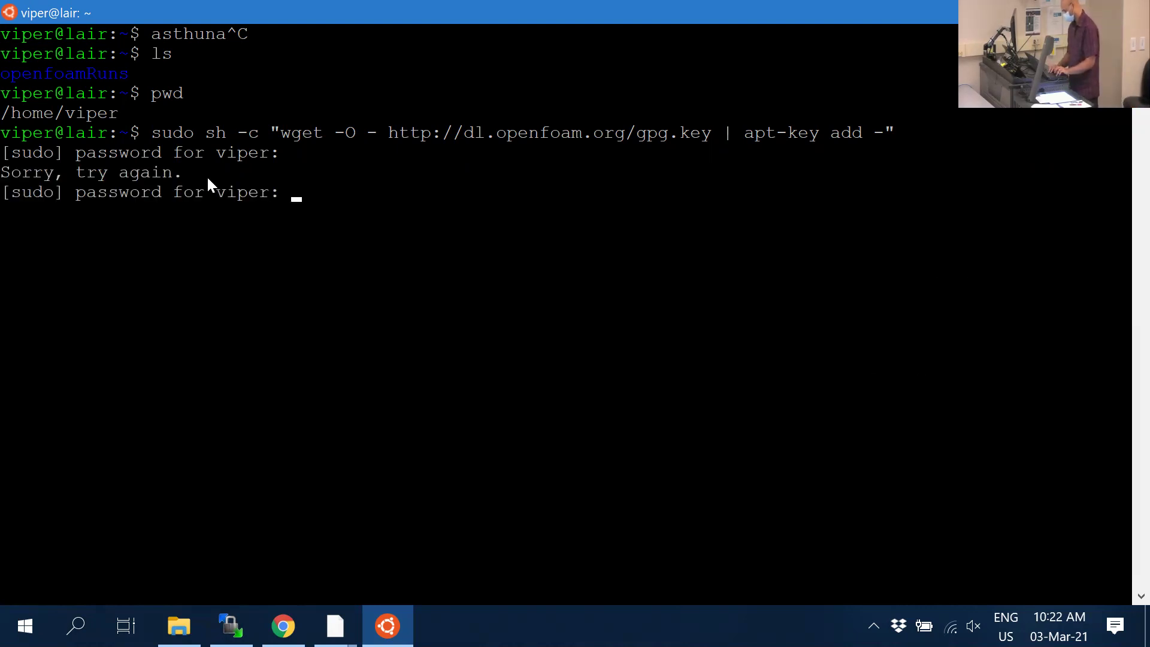
{"action": "key", "text": "ctrl+shift"}
{"action": "key", "text": "Return"}
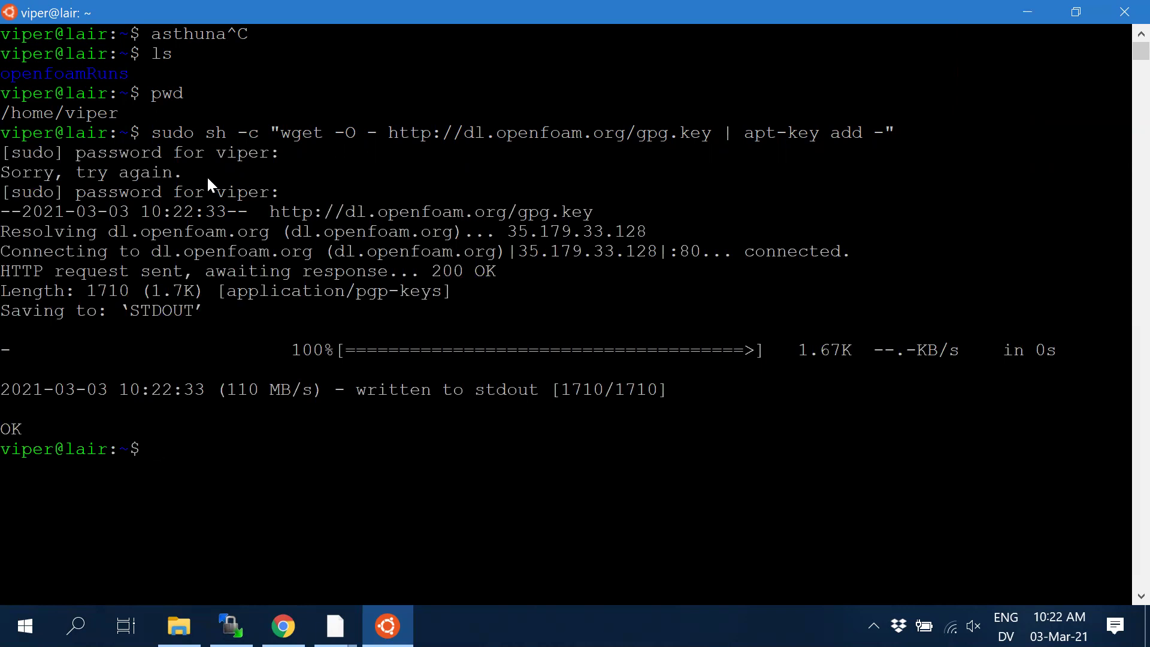
{"action": "key", "text": "alt+Tab"}
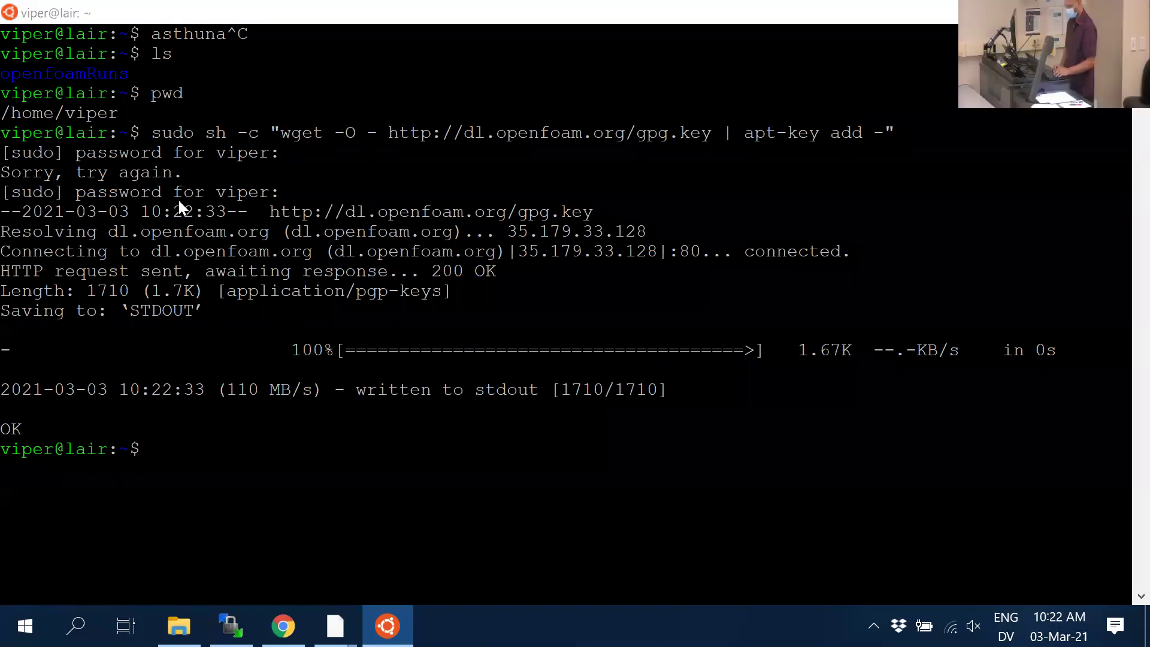
Paste the remaining three commands to add the repository and run apt-get update, leaving 'sudo apt-get install openfoam8' queued
{"action": "left_click_drag", "start_coordinate": [72, 308], "coordinate": [597, 349]}
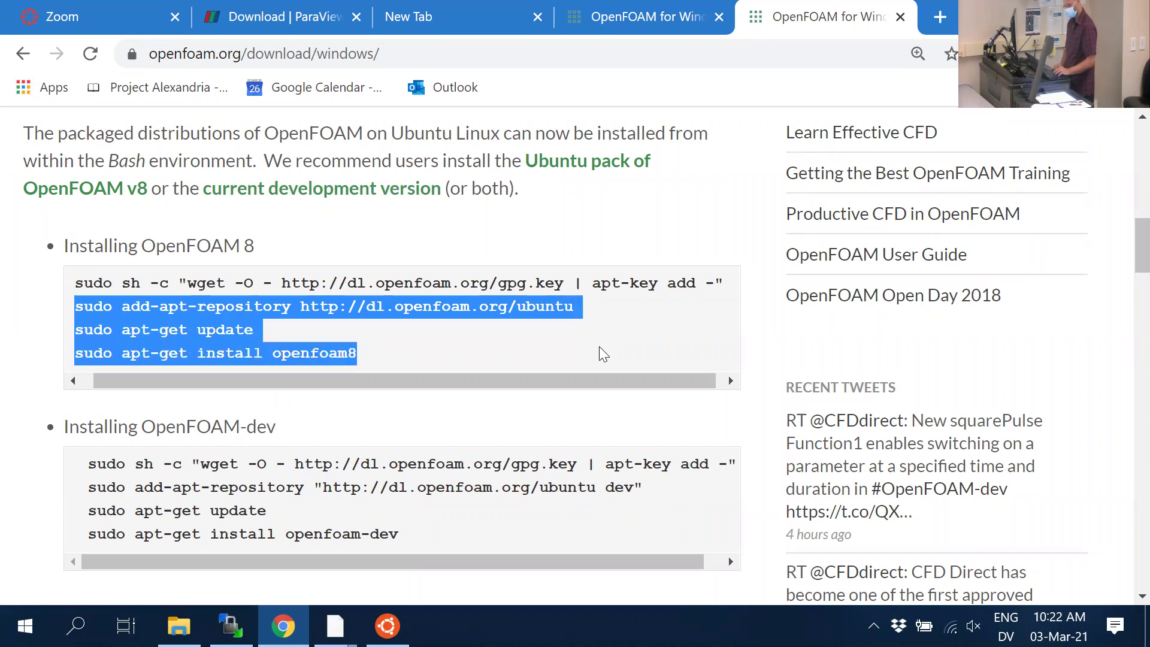
{"action": "key", "text": "alt+Tab"}
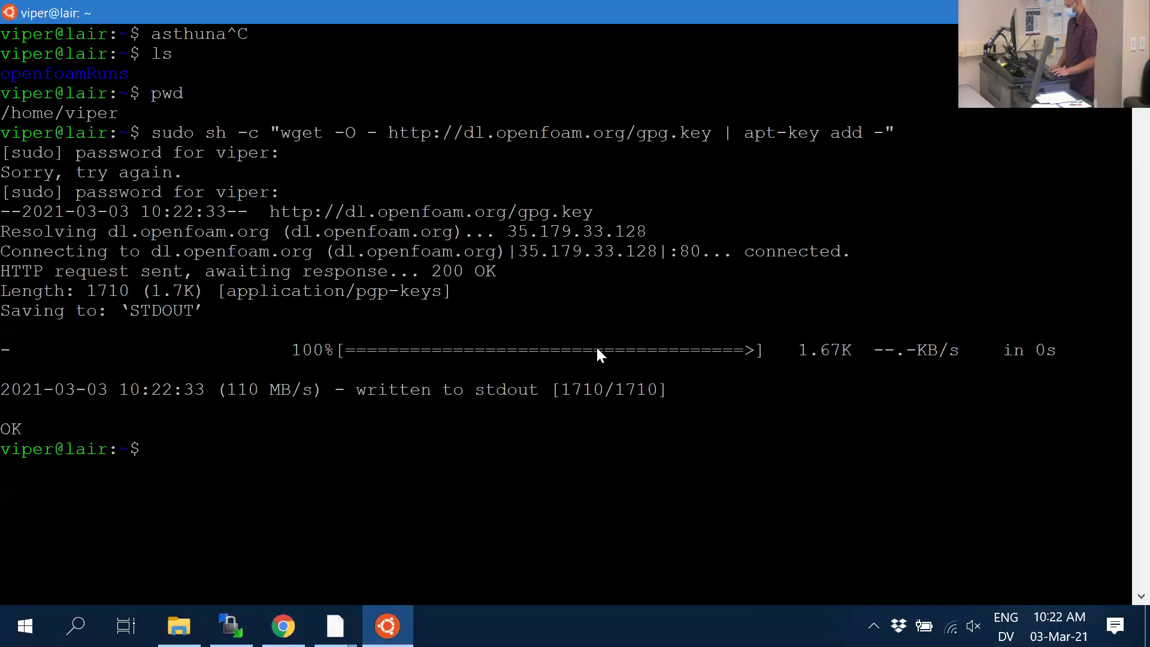
{"action": "key", "text": "super+space"}
{"action": "right_click", "coordinate": [596, 346]}
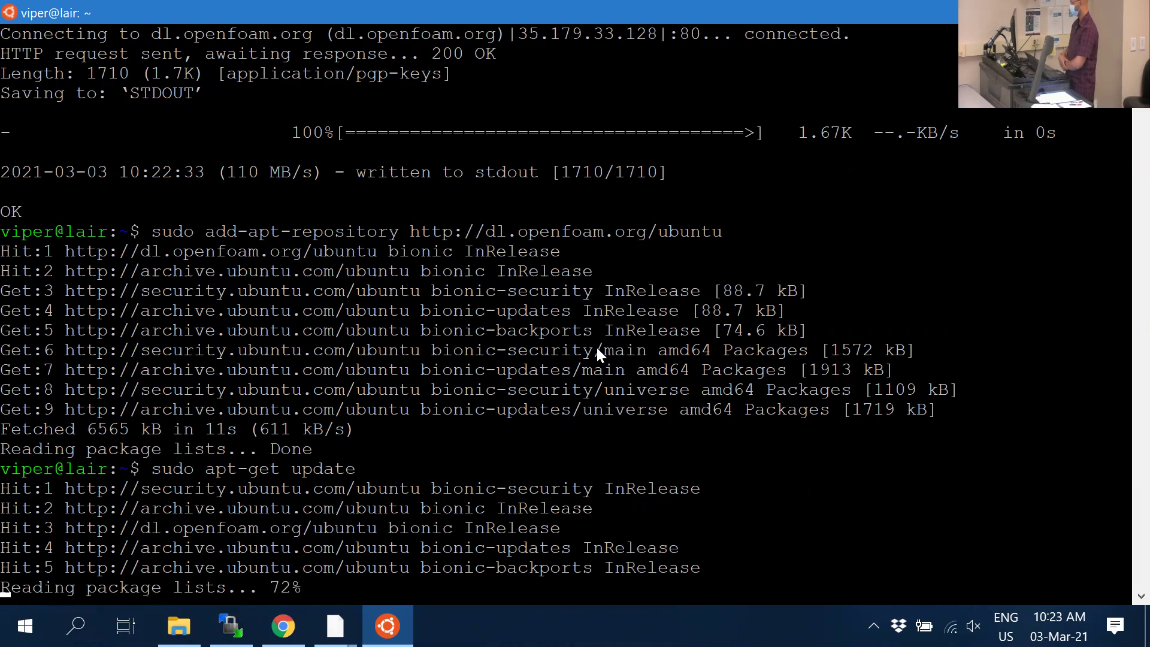
{"action": "type", "text": "sudo apt-get install openfoam8"}
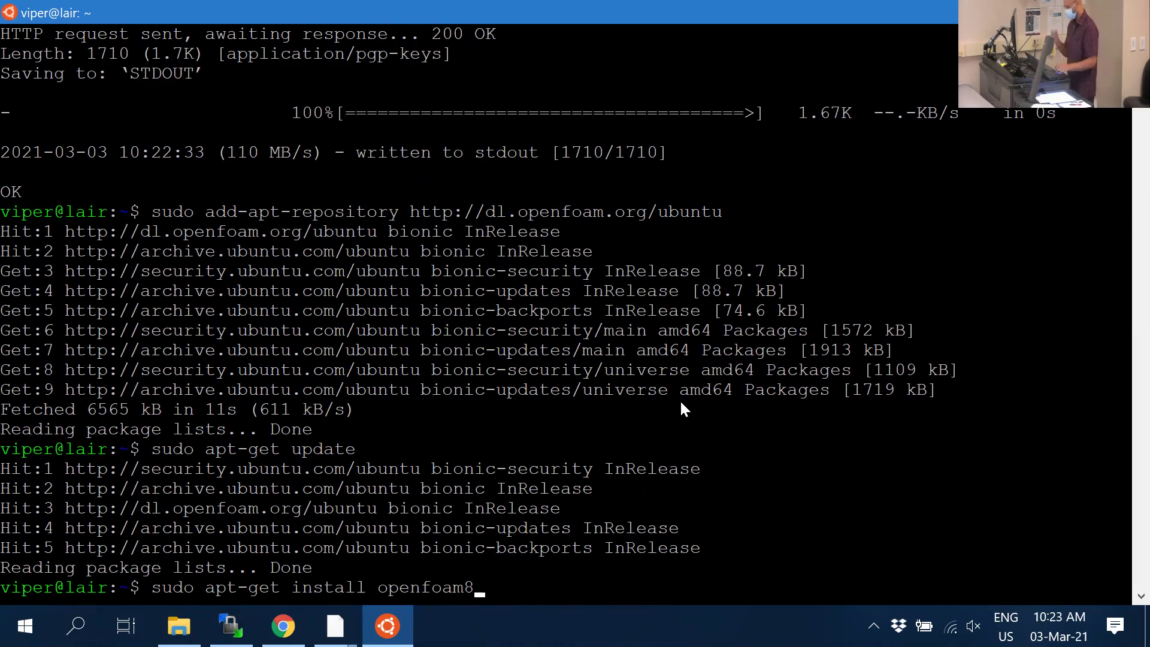
{"action": "key", "text": "alt+Tab"}
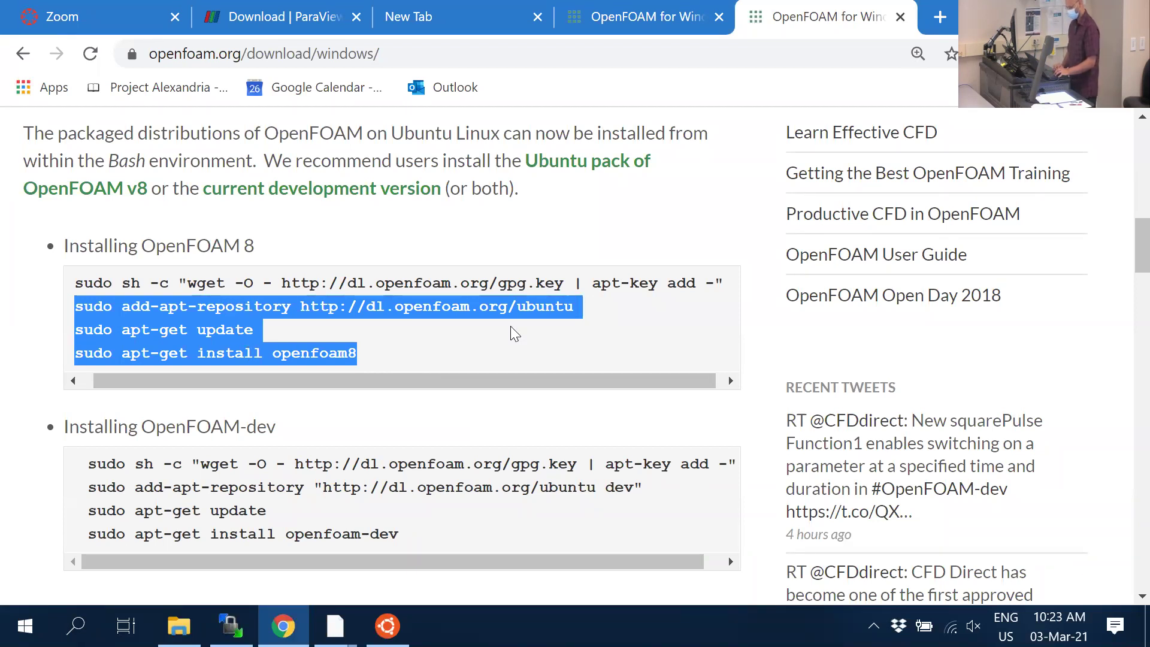
Highlight the 'Installing OpenFOAM 8' and 'Installing OpenFOAM-dev' headings, then clear the highlight
{"action": "left_click_drag", "start_coordinate": [129, 245], "coordinate": [210, 245]}
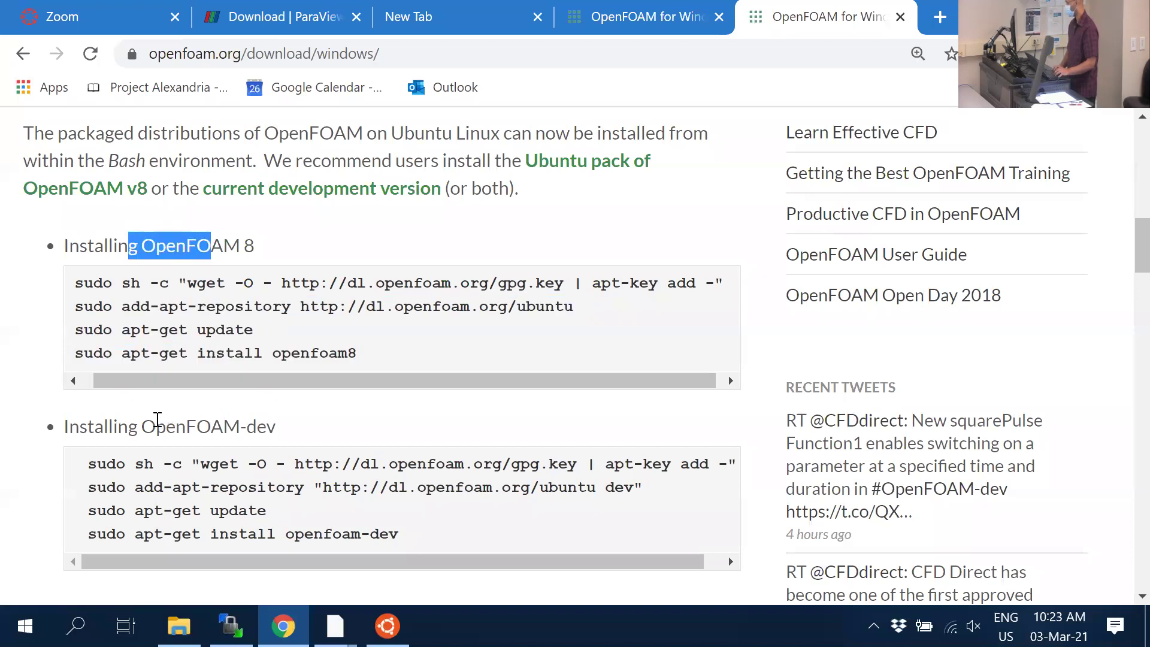
{"action": "left_click_drag", "start_coordinate": [156, 427], "coordinate": [286, 430]}
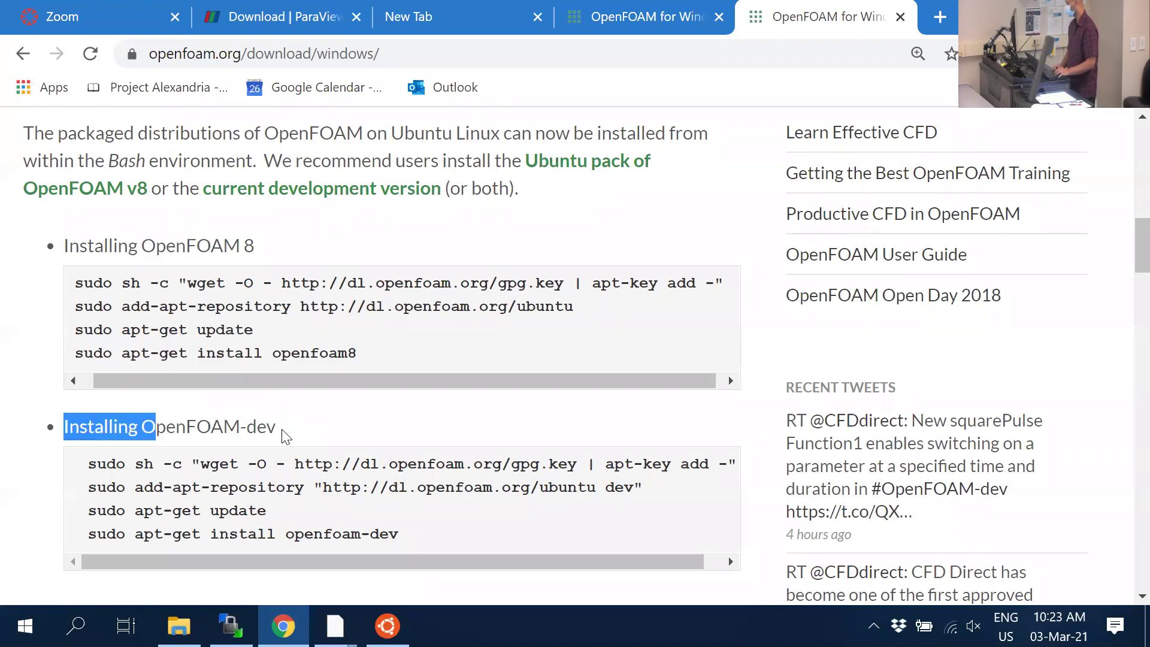
{"action": "left_click", "coordinate": [357, 334]}
Briefly select lines in the command block, deselect them, and return to the Ubuntu terminal
{"action": "left_click_drag", "start_coordinate": [254, 330], "coordinate": [254, 282]}
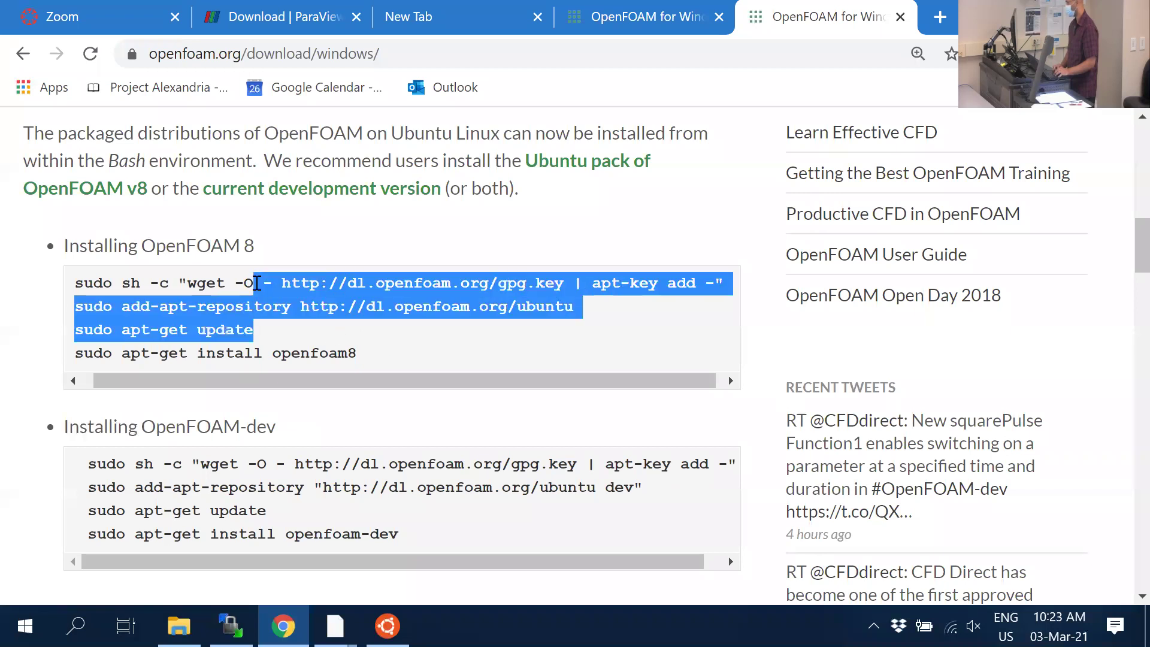
{"action": "left_click", "coordinate": [378, 356]}
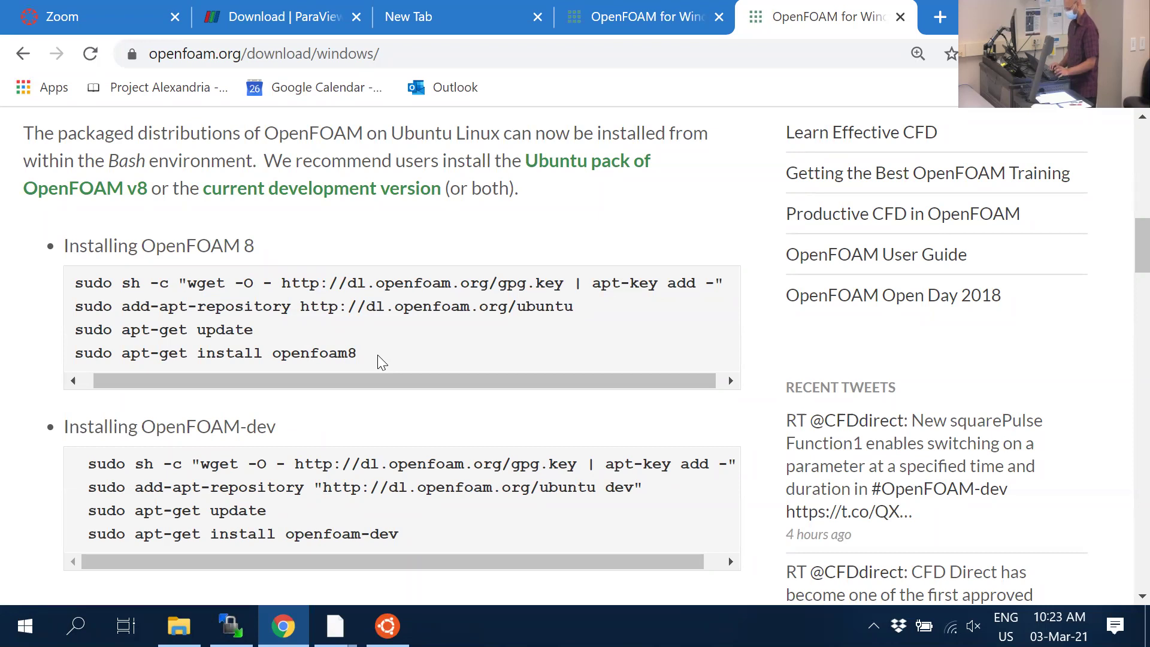
{"action": "key", "text": "alt+Tab"}
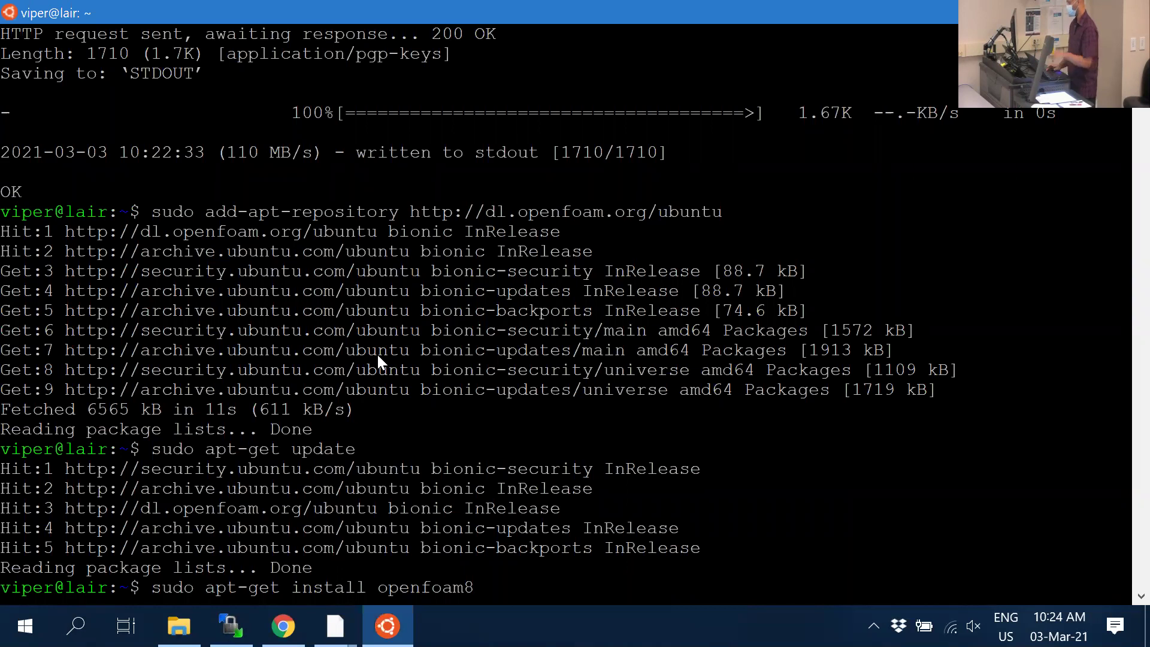
Run sudo apt-get install openfoam8, which reports openfoam8 already at 20201114, then return to Chrome
{"action": "key", "text": "Return"}
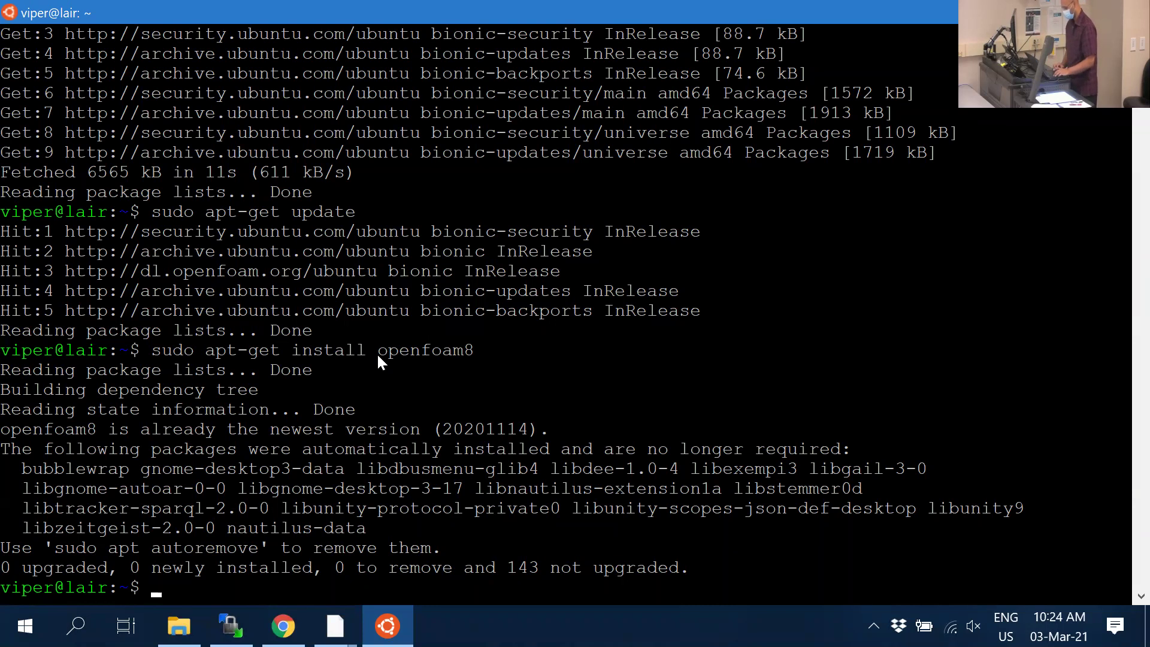
{"action": "key", "text": "alt+Tab"}
Select the four command lines under 'Installing OpenFOAM 8' on the download page
{"action": "scroll", "coordinate": [381, 363], "scroll_direction": "down", "scroll_amount": 1}
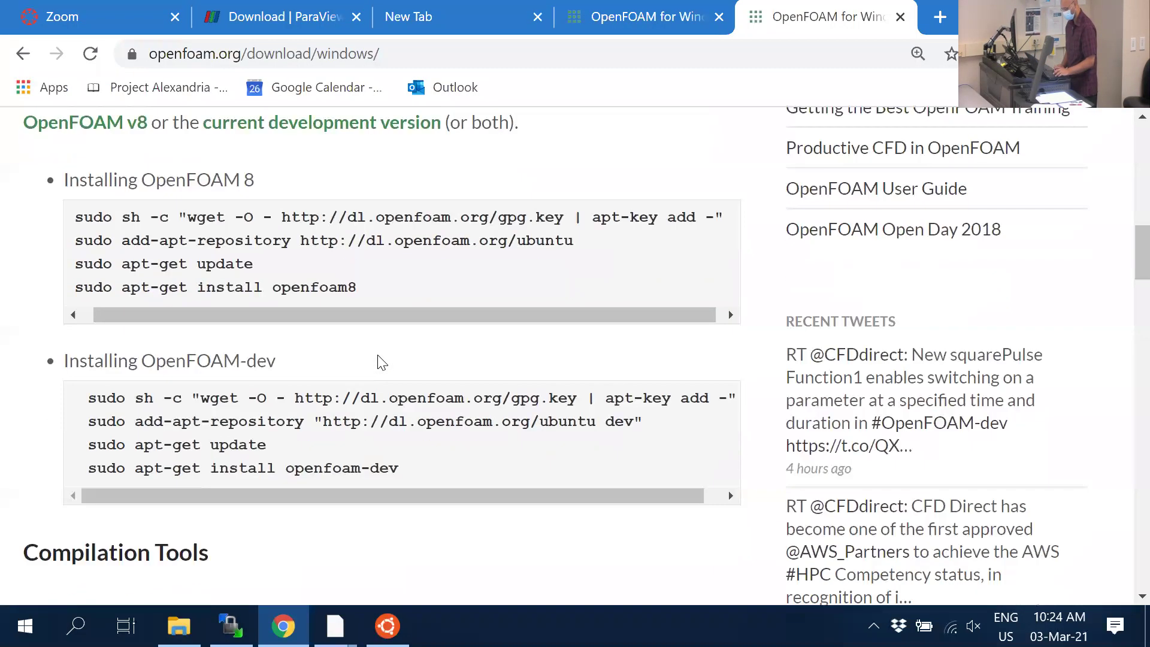
{"action": "scroll", "coordinate": [381, 362], "scroll_direction": "down", "scroll_amount": 6}
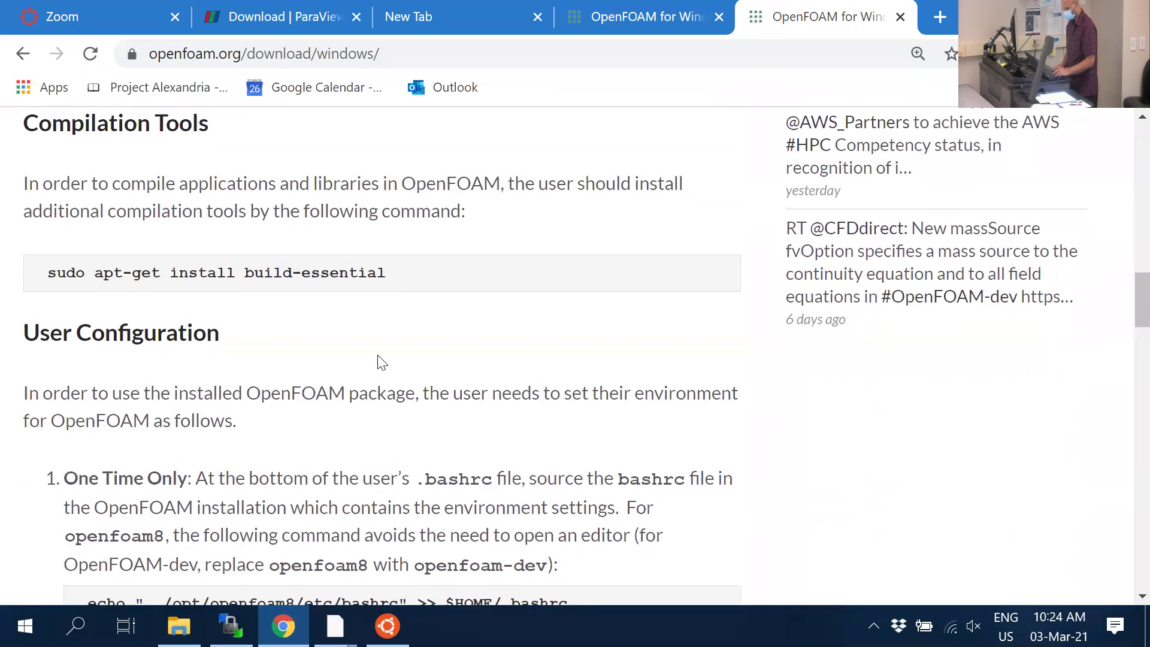
{"action": "scroll", "coordinate": [379, 358], "scroll_direction": "up", "scroll_amount": 6}
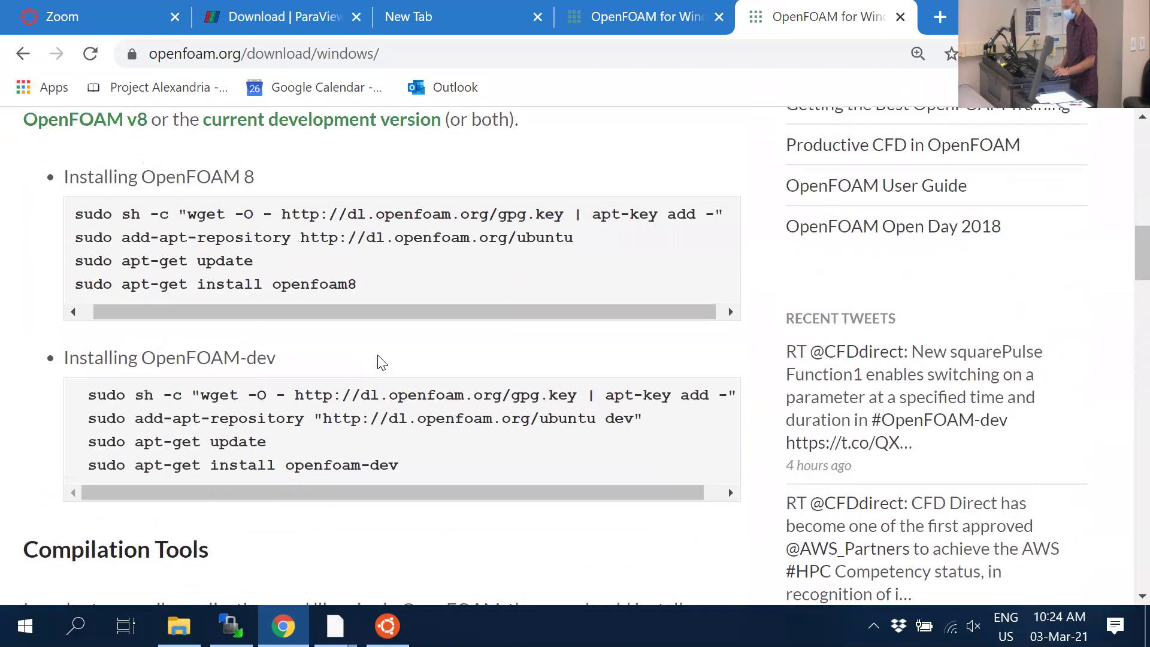
{"action": "scroll", "coordinate": [380, 361], "scroll_direction": "up", "scroll_amount": 1}
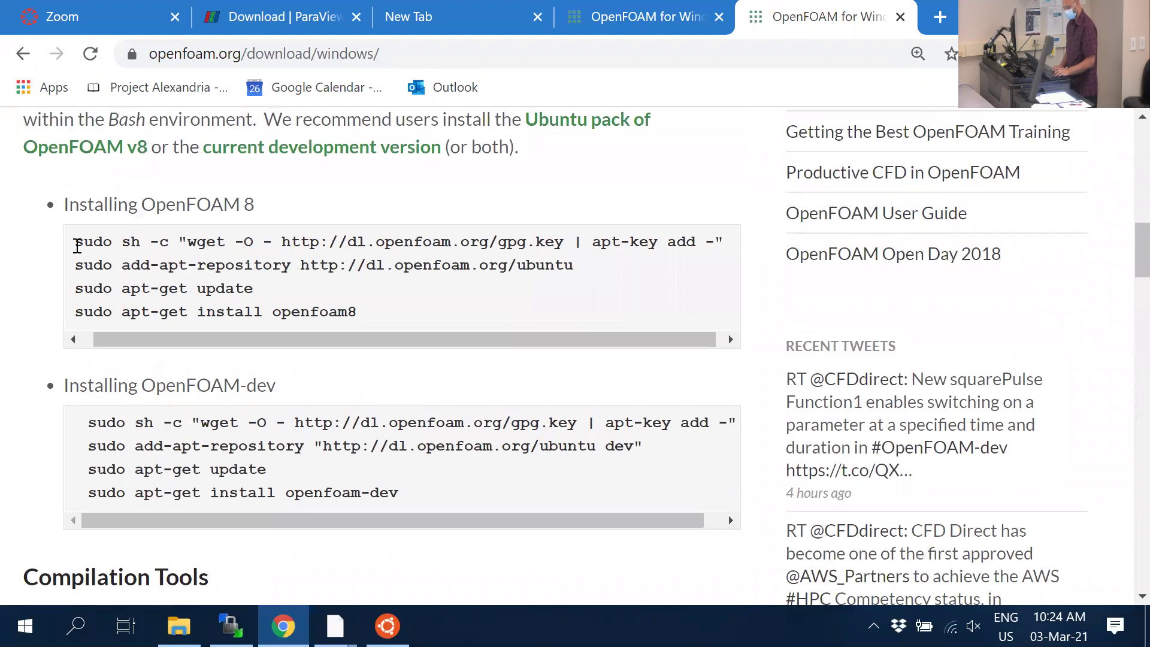
{"action": "left_click_drag", "start_coordinate": [77, 244], "coordinate": [406, 317]}
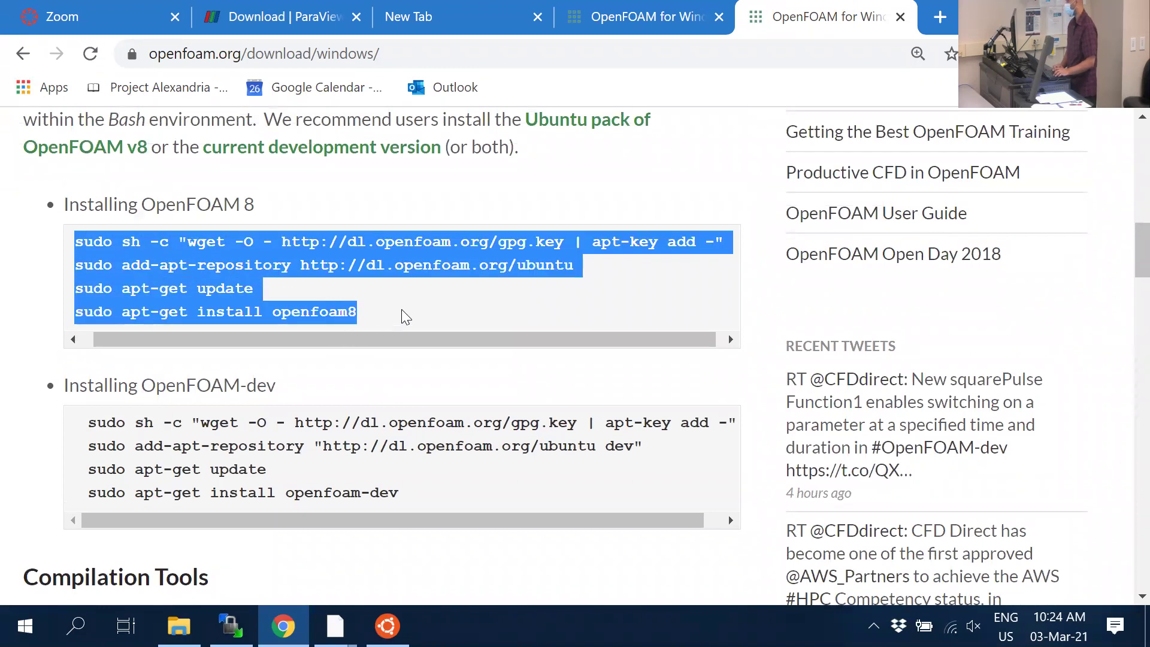
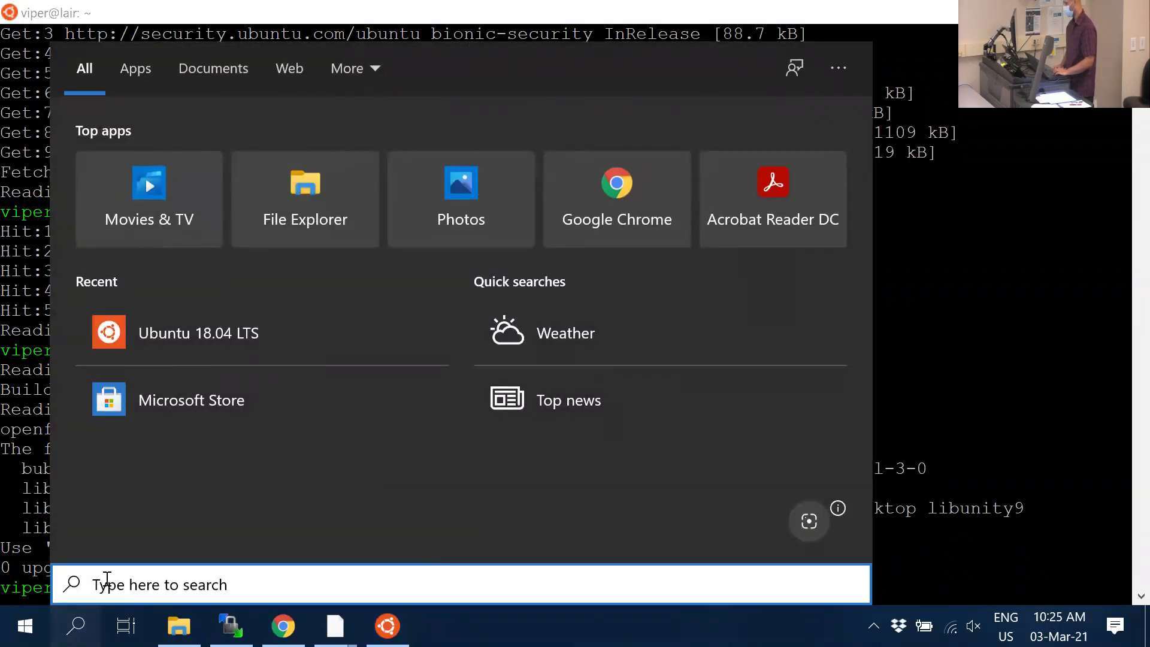
Clear the mistyped 'RAO' from Start search and search for 'PARAV' to find ParaView 5.8.0
{"action": "type", "text": "RAO"}
{"action": "key", "text": "BackSpace"}
{"action": "key", "text": "BackSpace"}
{"action": "key", "text": "BackSpace"}
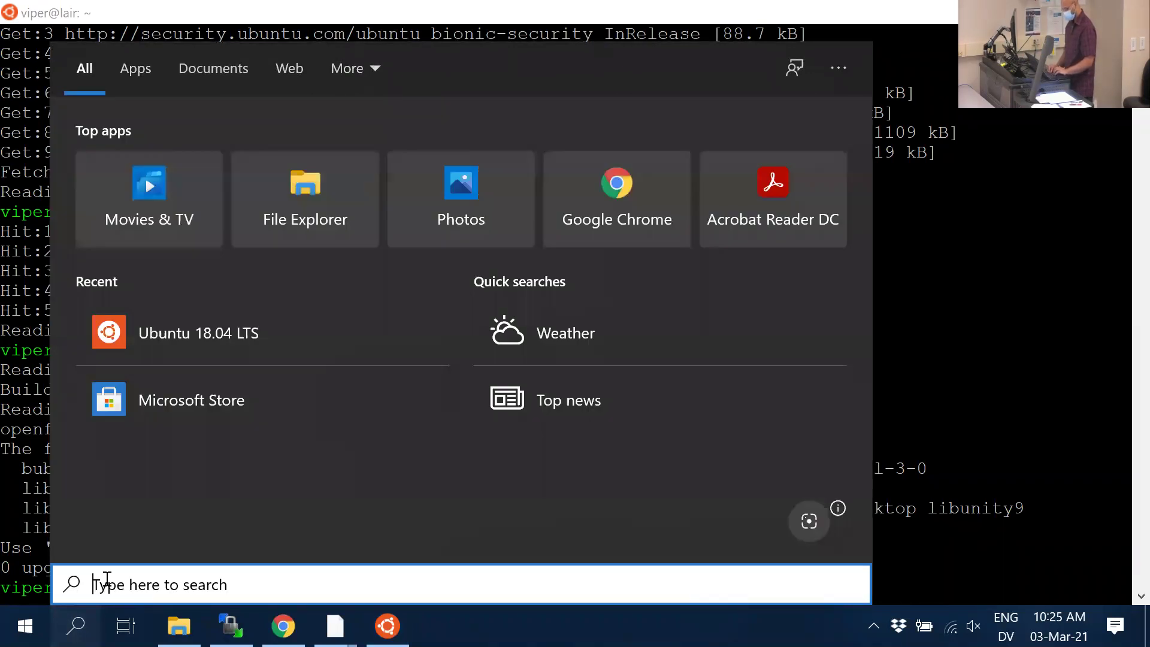
{"action": "type", "text": "PARAV"}
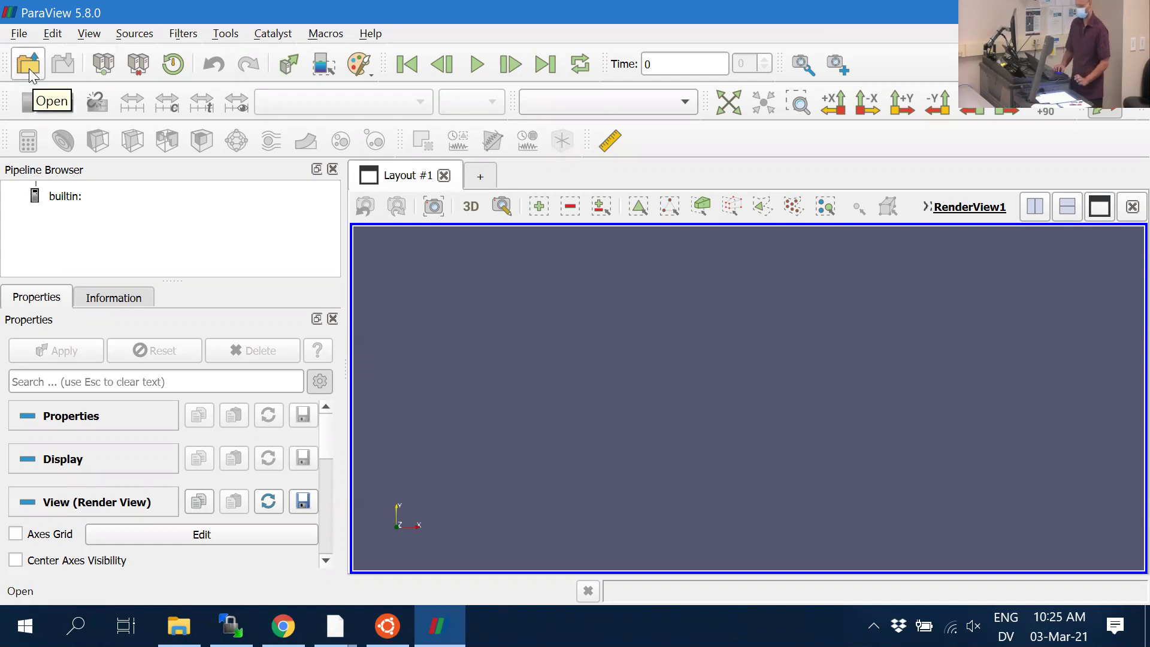
Open DTC-scaled.stl from E:/DTCHullWave/constant/triSurface in ParaView
{"action": "left_click", "coordinate": [28, 69]}
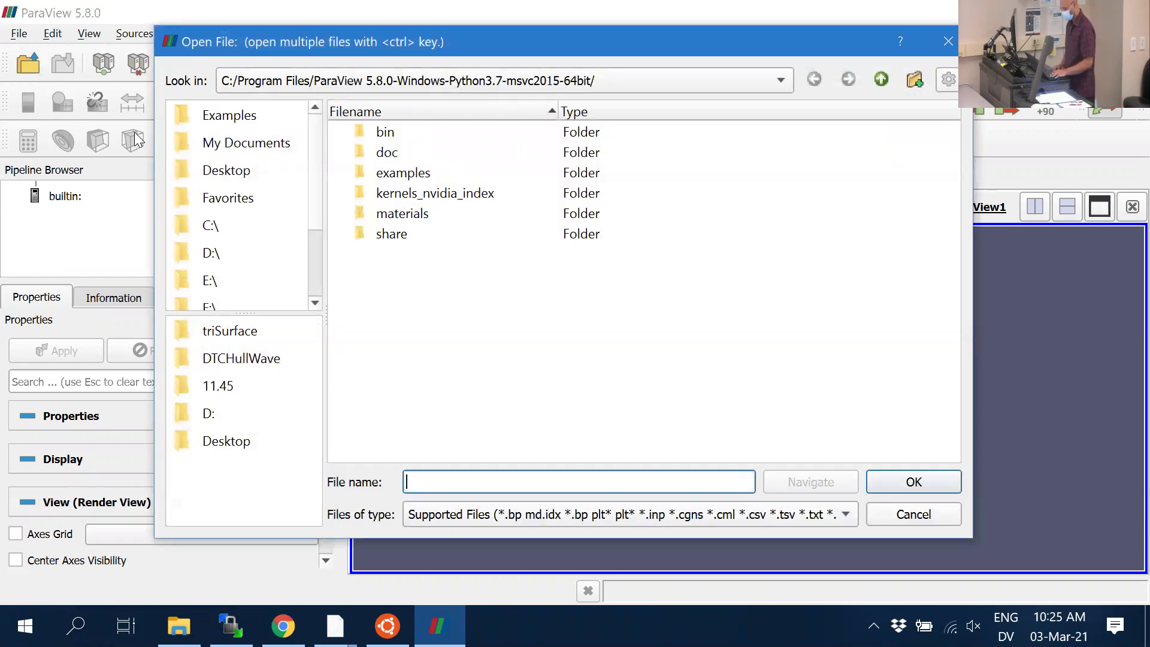
{"action": "key", "text": "Escape"}
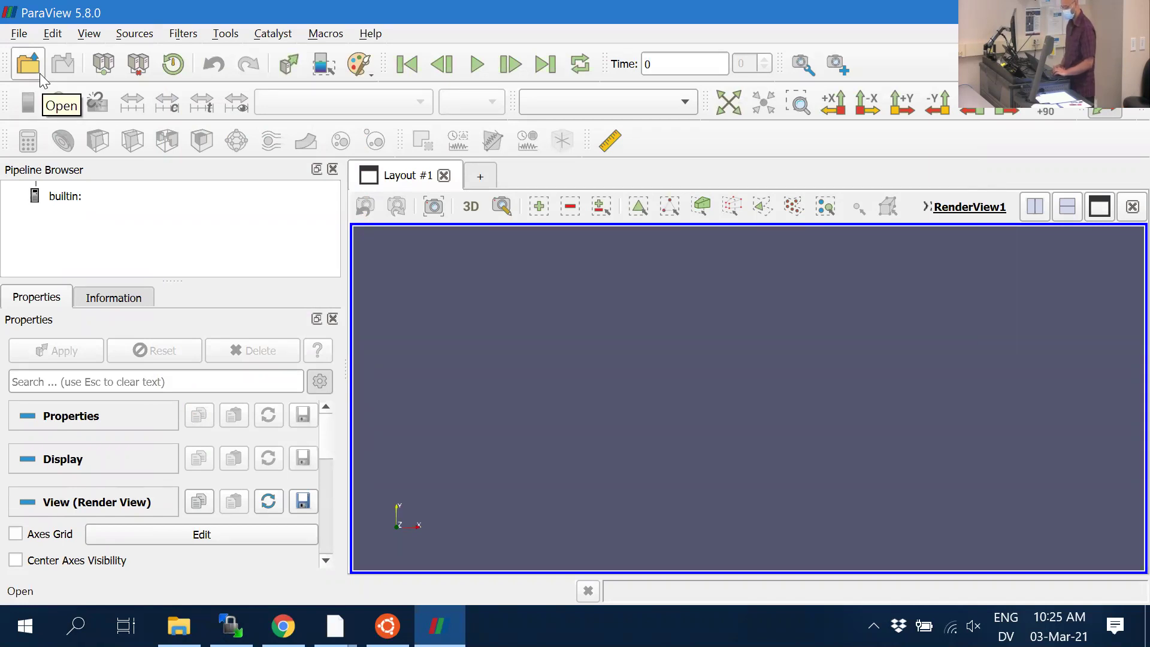
{"action": "left_click", "coordinate": [41, 77]}
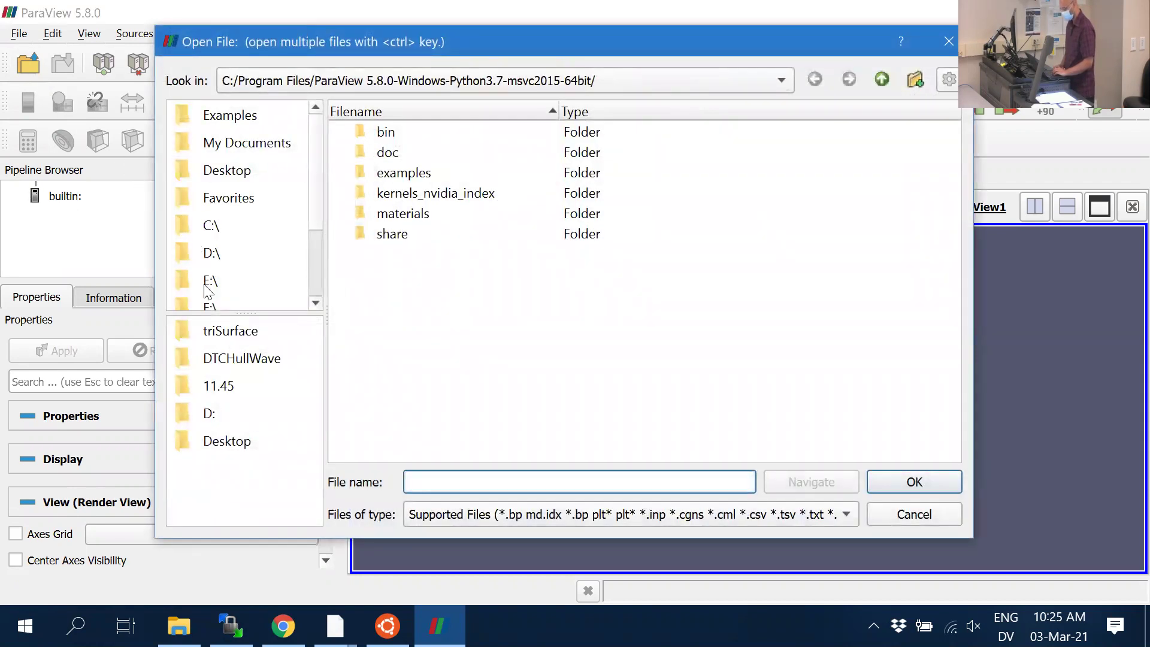
{"action": "left_click", "coordinate": [227, 359]}
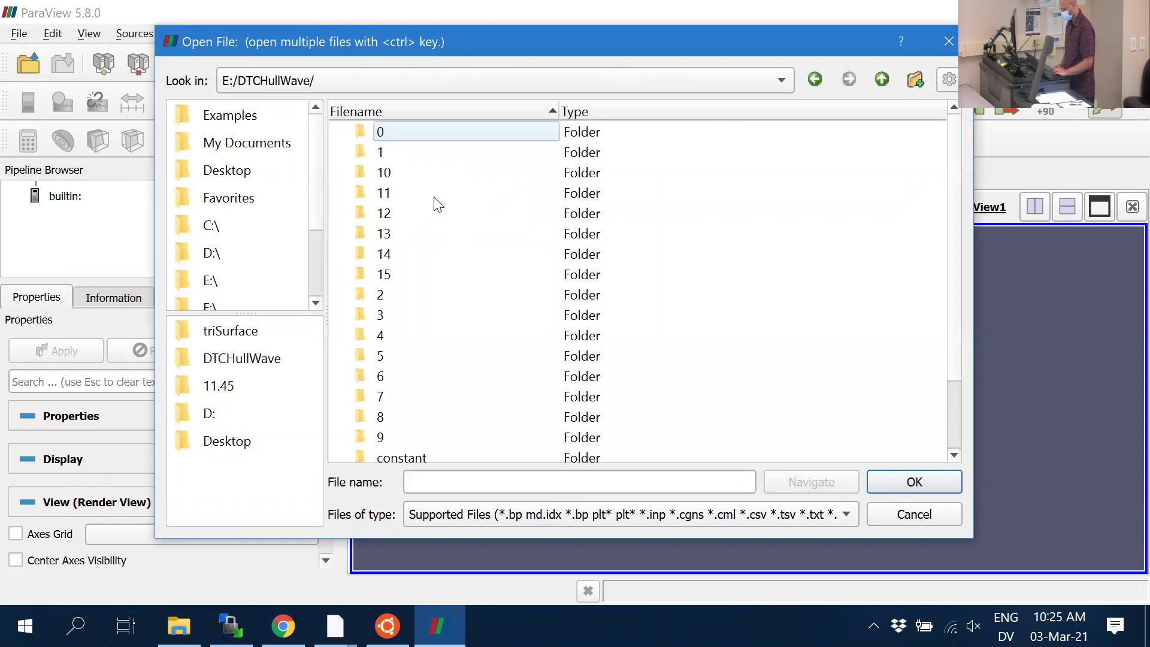
{"action": "scroll", "coordinate": [447, 201], "scroll_direction": "down", "scroll_amount": 2}
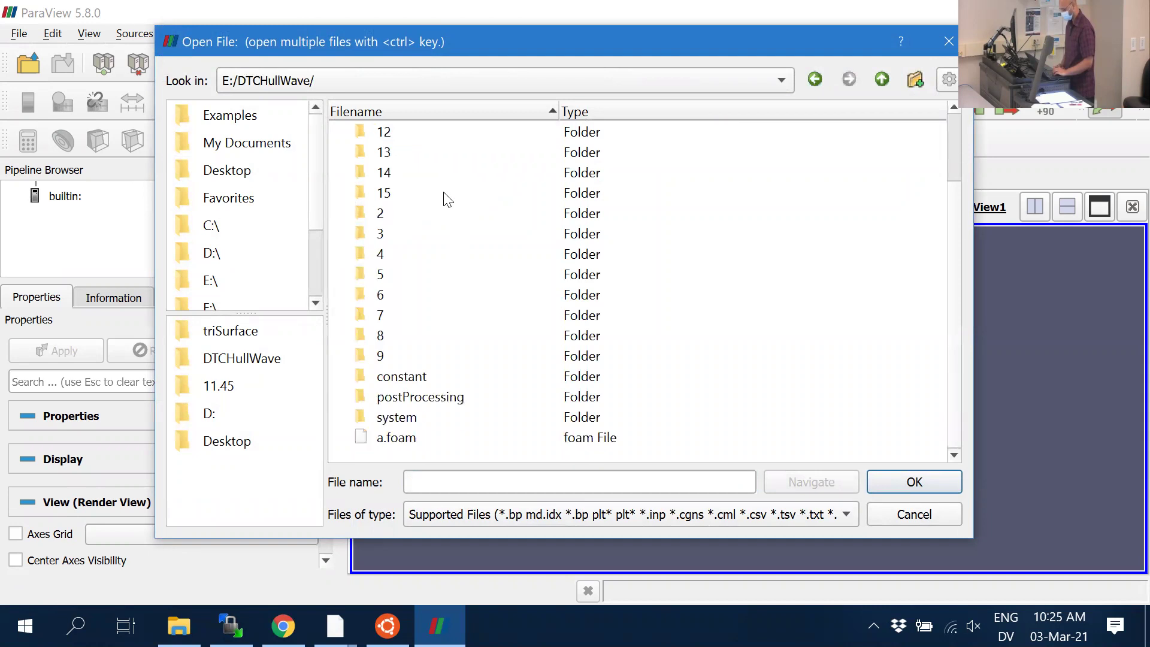
{"action": "double_click", "coordinate": [400, 377]}
{"action": "double_click", "coordinate": [405, 175]}
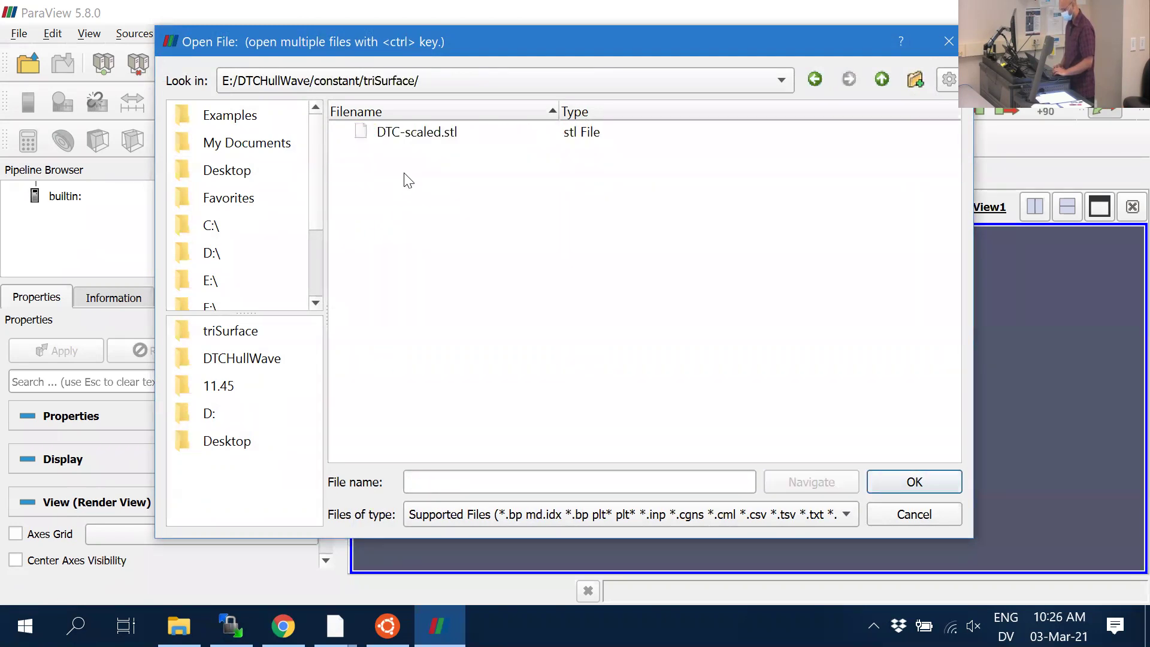
{"action": "left_click", "coordinate": [427, 140]}
{"action": "double_click", "coordinate": [428, 142]}
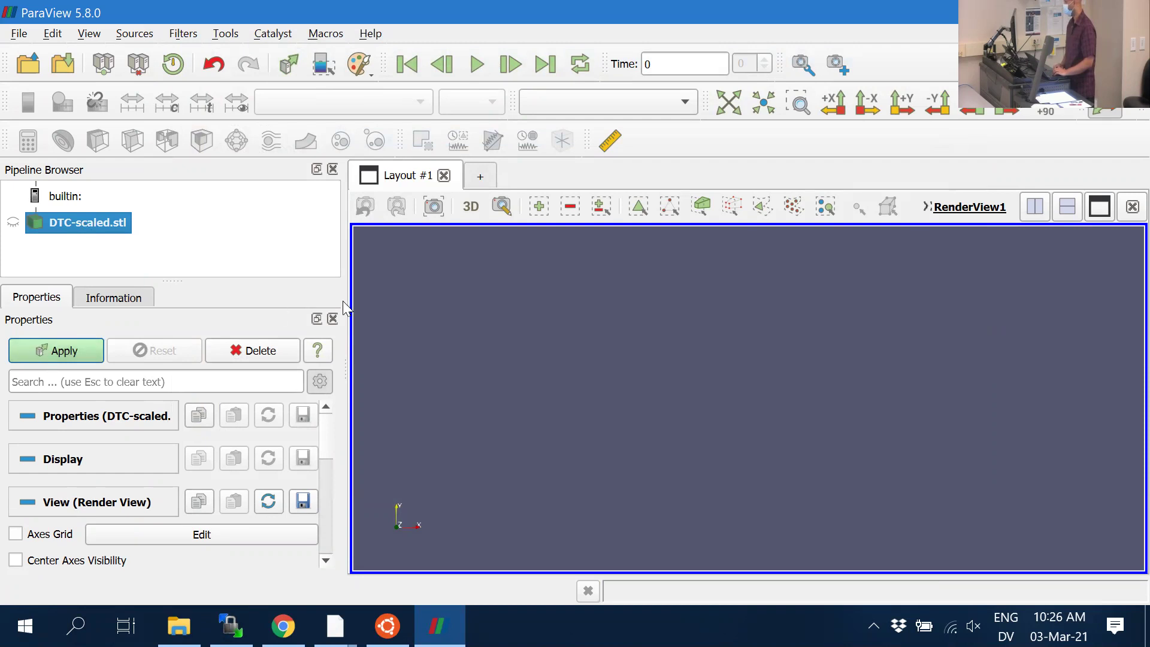
Orbit the hull to an oblique view and change its colouring from STLSolidLabeling to Solid Color
{"action": "left_click_drag", "start_coordinate": [605, 399], "coordinate": [532, 248]}
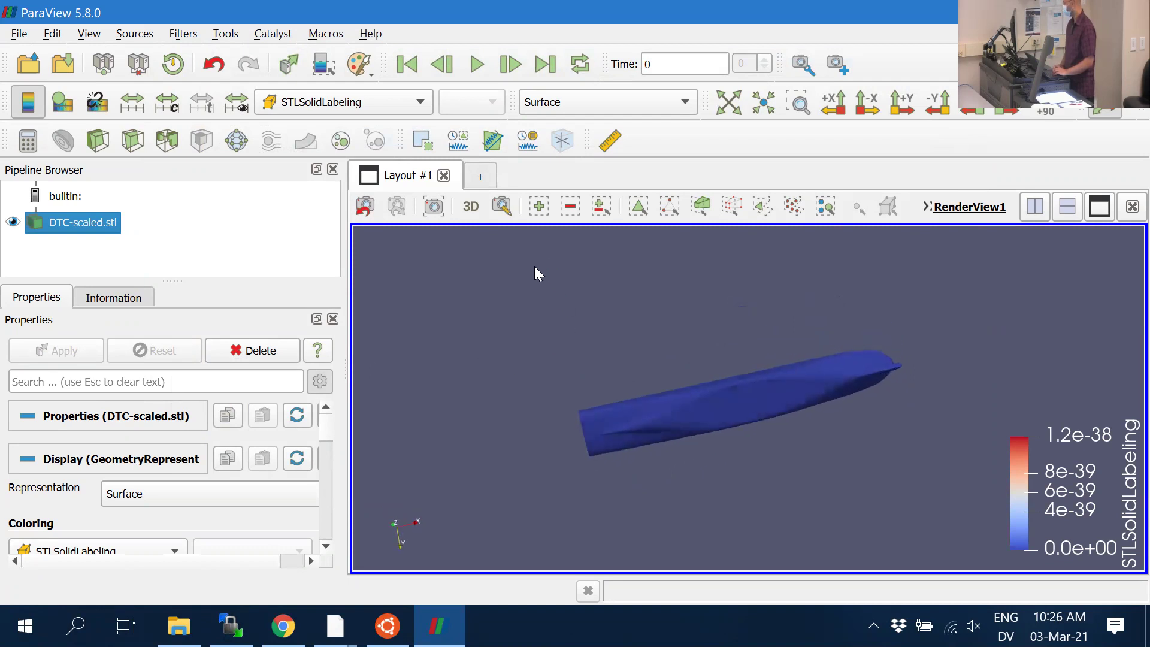
{"action": "left_click", "coordinate": [334, 108]}
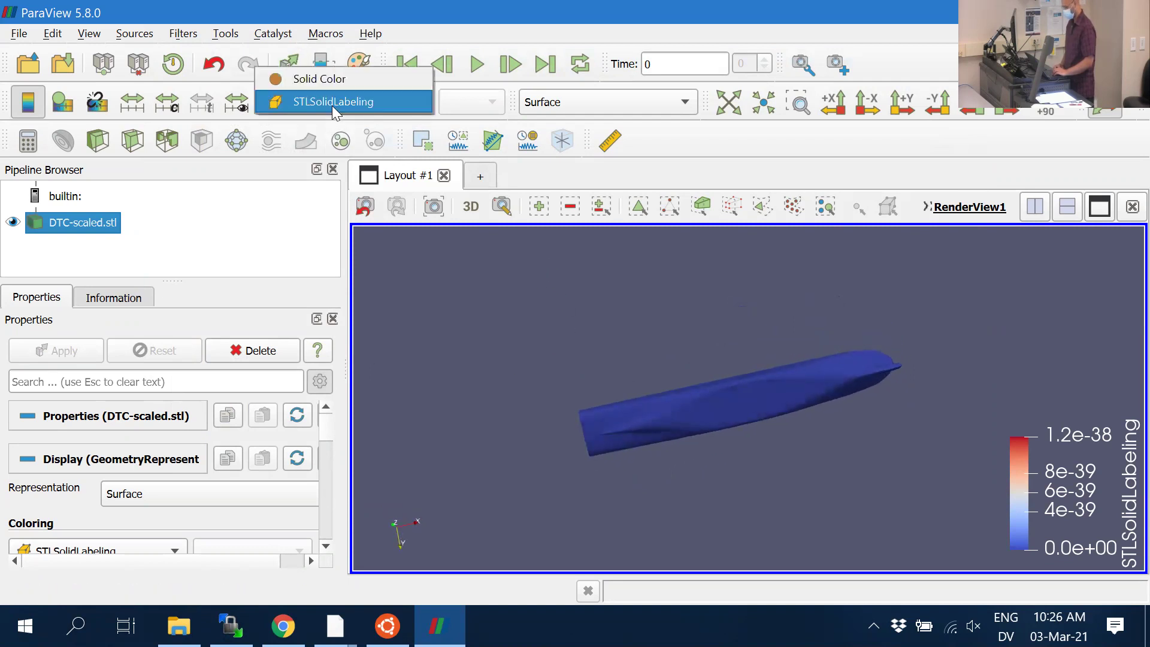
{"action": "left_click", "coordinate": [319, 78]}
Orbit the solid-coloured hull to inspect it from several sides and from above
{"action": "left_click_drag", "start_coordinate": [774, 363], "coordinate": [482, 373]}
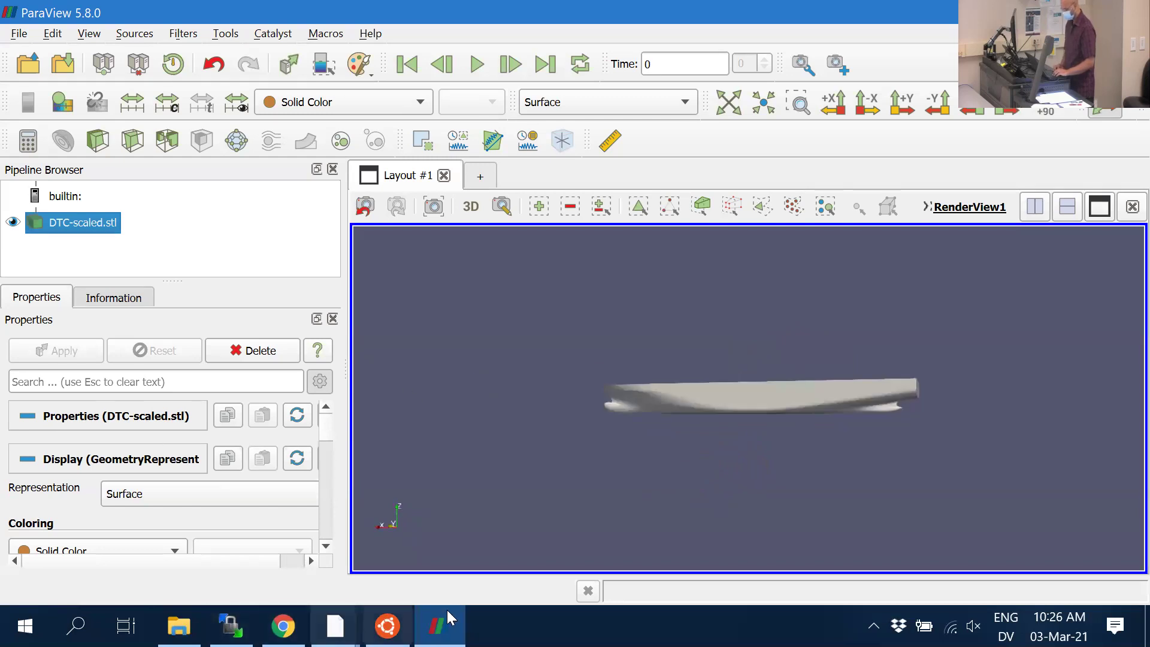
{"action": "mouse_move", "coordinate": [448, 611]}
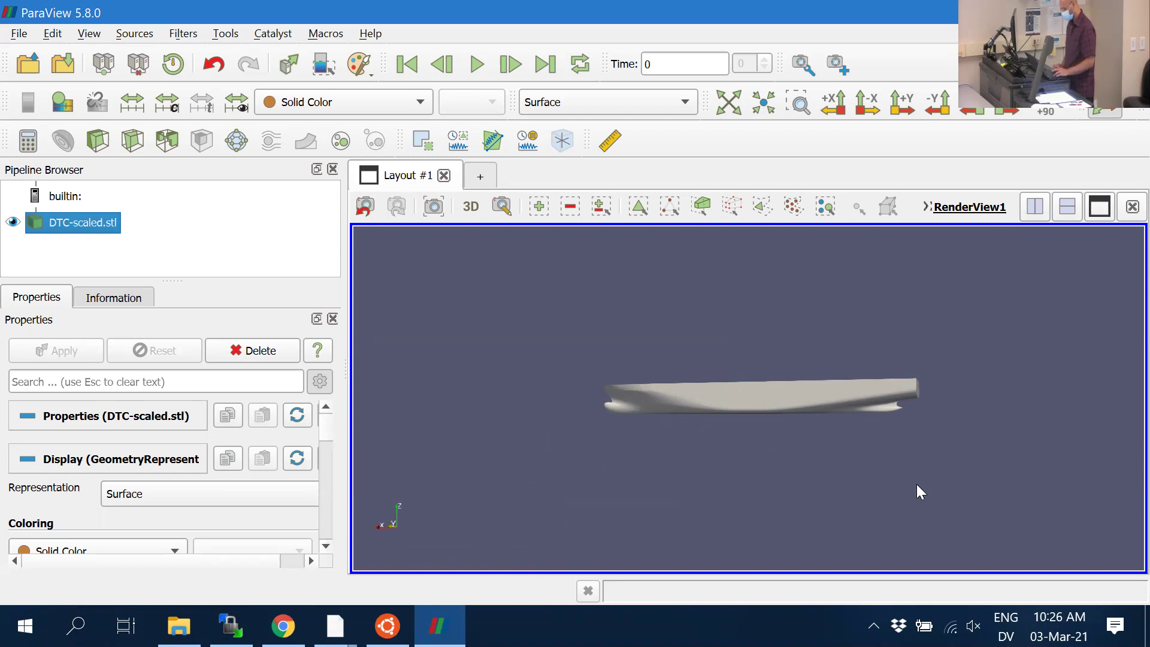
{"action": "left_click_drag", "start_coordinate": [723, 371], "coordinate": [822, 426]}
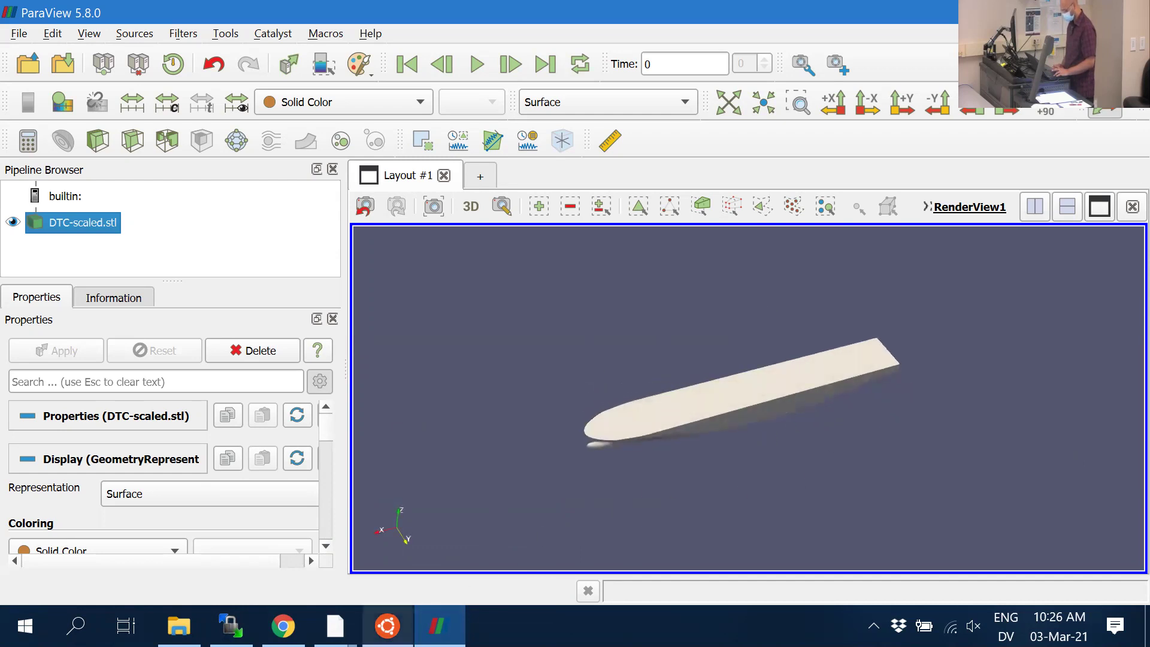
Bring the Ubuntu terminal to the front from the taskbar and focus it
{"action": "left_click", "coordinate": [387, 626]}
{"action": "left_click", "coordinate": [466, 469]}
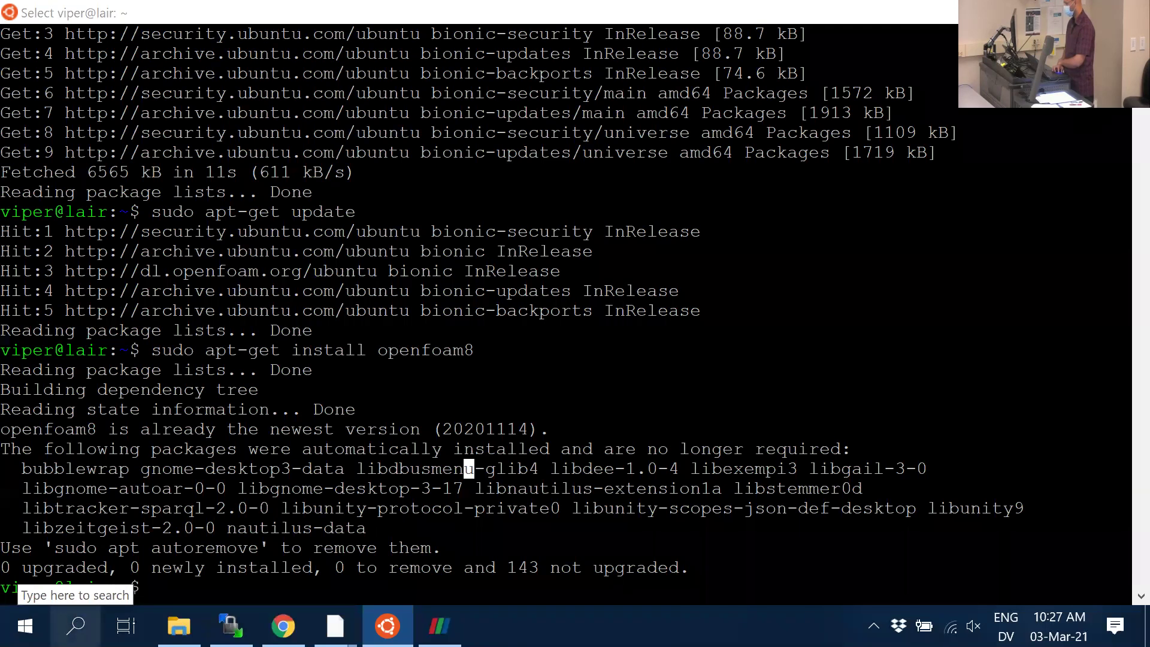
Search Windows for 'CONTR' and open Control Panel from the results
{"action": "left_click", "coordinate": [75, 626]}
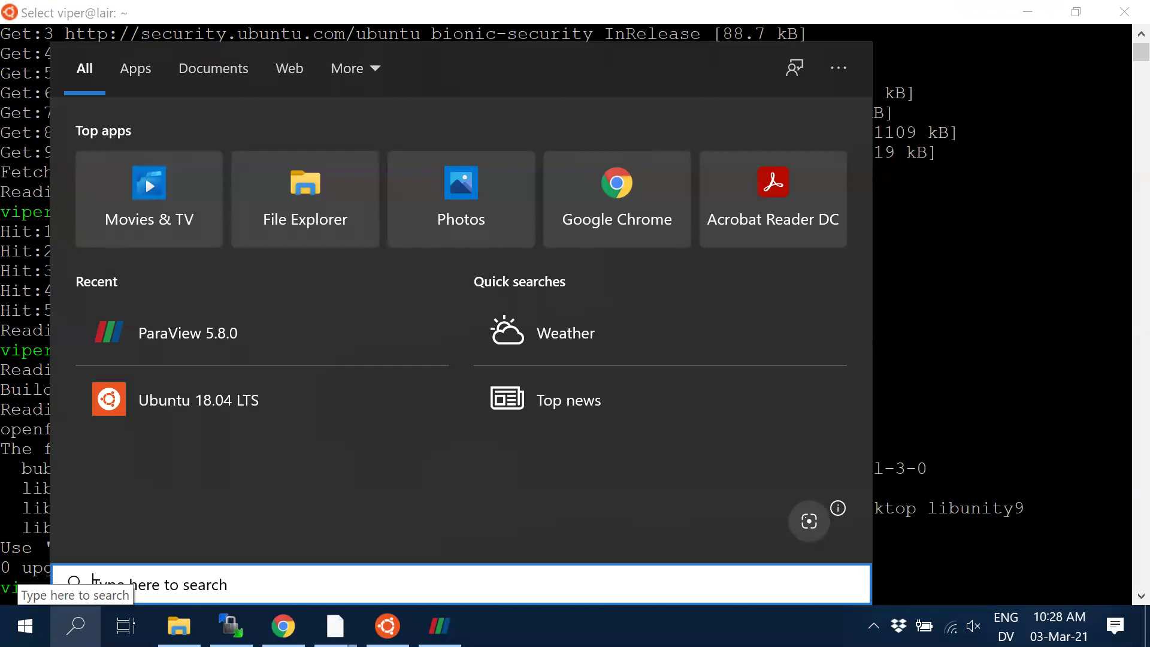
{"action": "type", "text": "CONTR"}
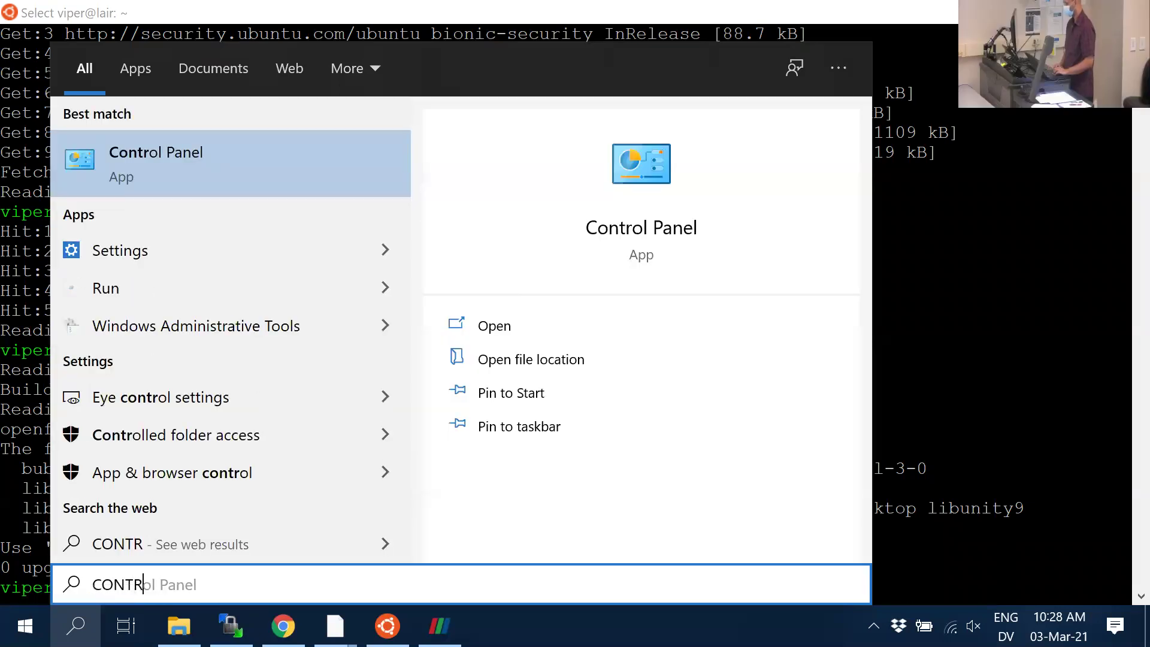
{"action": "left_click", "coordinate": [149, 176]}
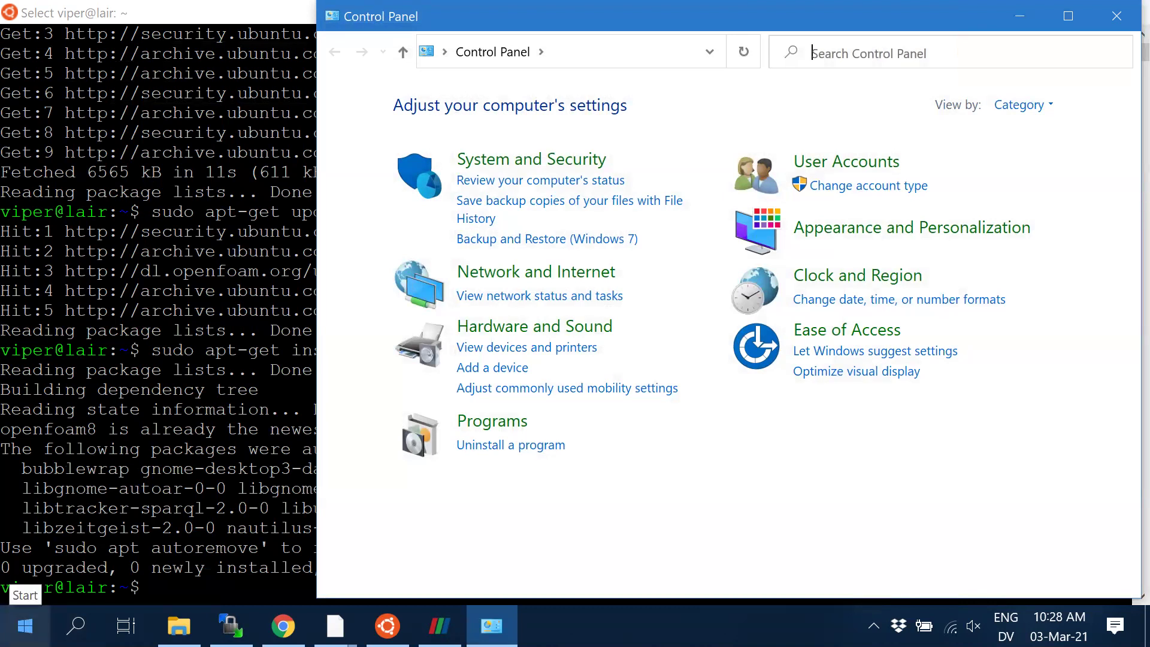
{"action": "left_click", "coordinate": [24, 626]}
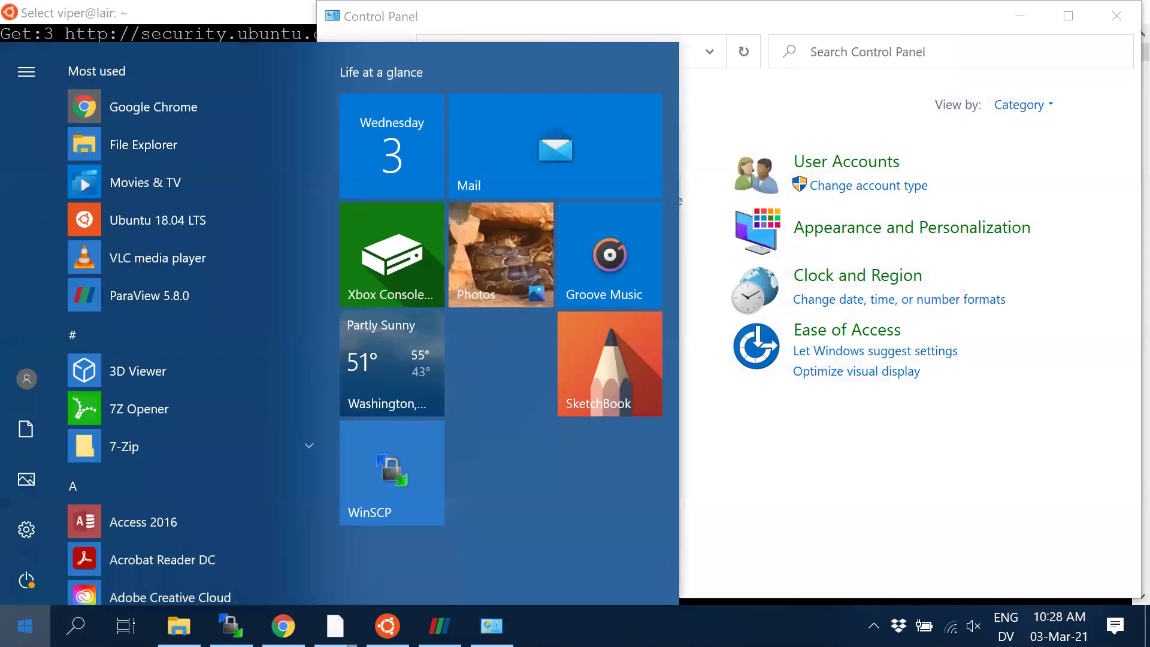
{"action": "key", "text": "Escape"}
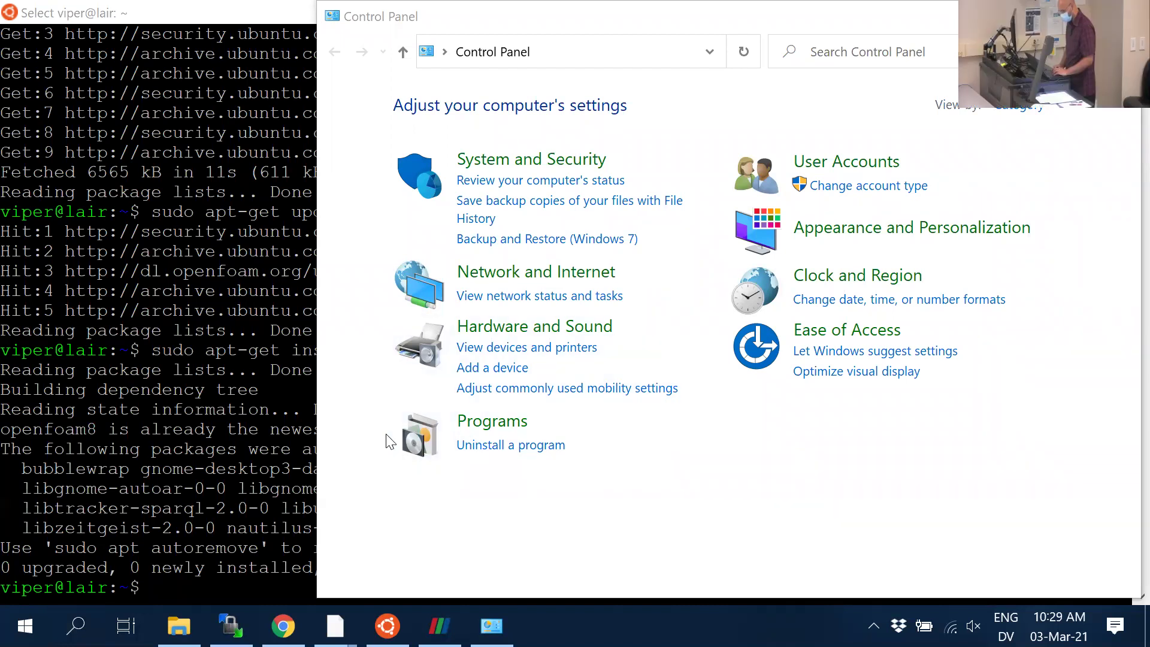
{"action": "mouse_move", "coordinate": [283, 626]}
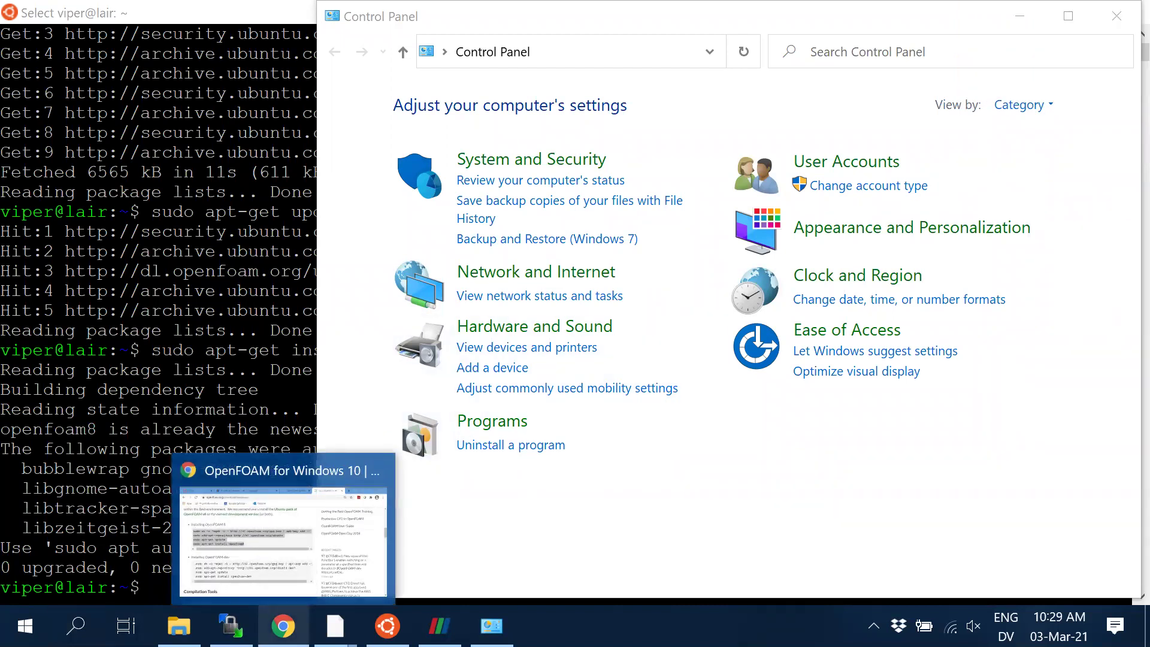
{"action": "left_click", "coordinate": [285, 539]}
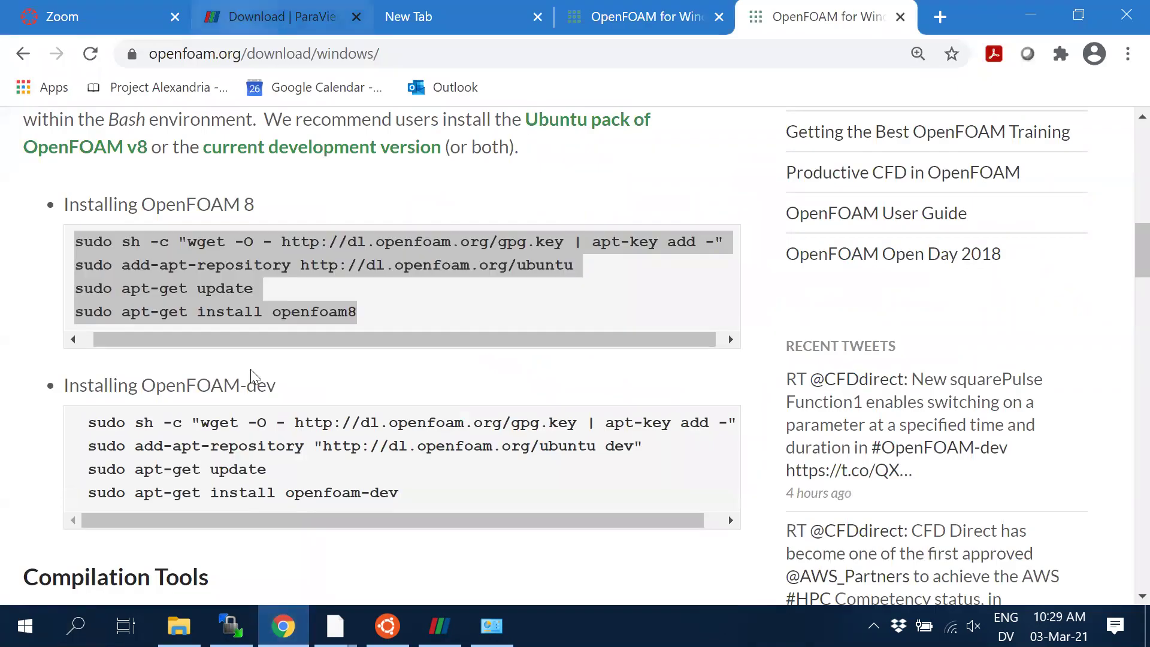
{"action": "key", "text": "ctrl+2"}
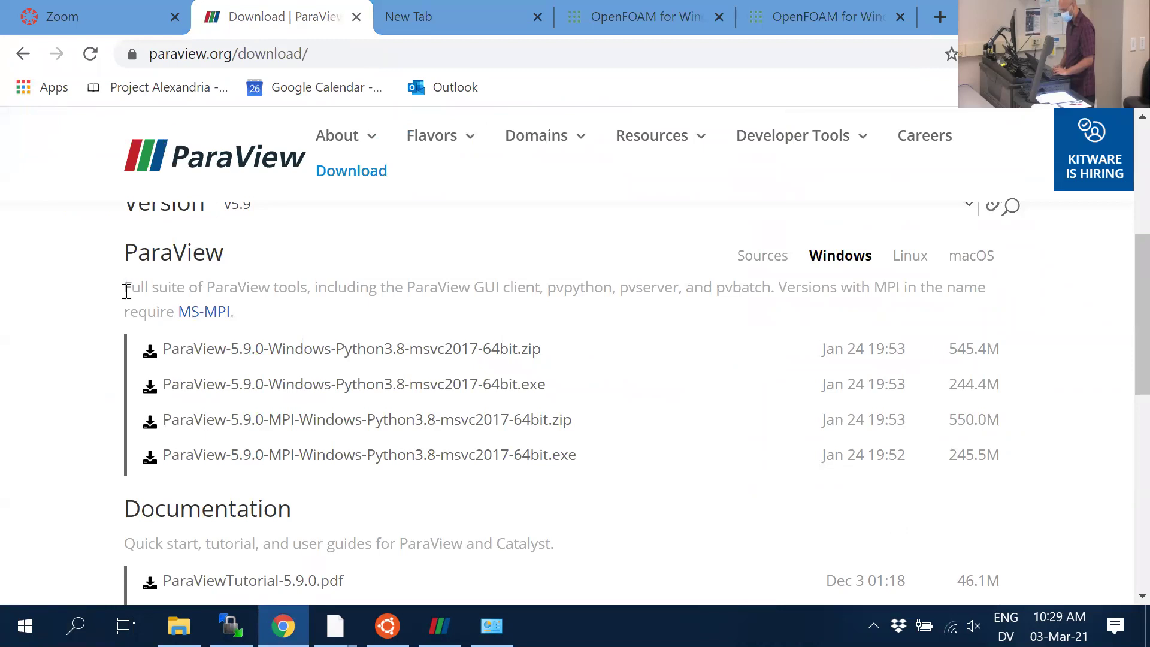
{"action": "scroll", "coordinate": [150, 360], "scroll_direction": "down", "scroll_amount": 5}
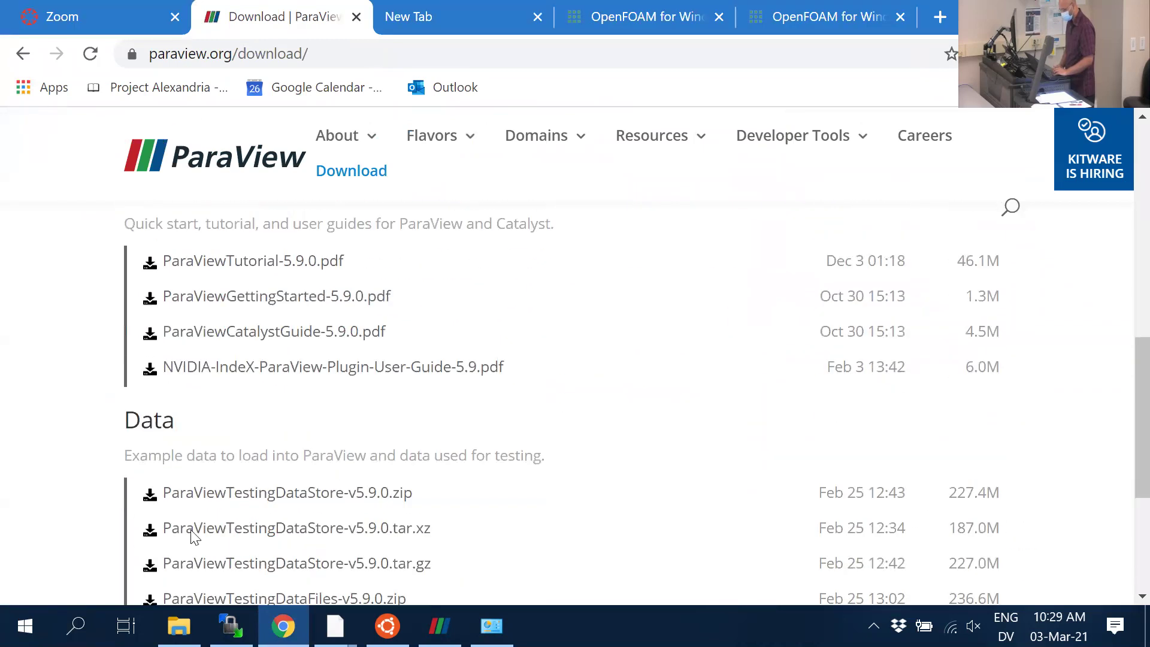
{"action": "scroll", "coordinate": [133, 250], "scroll_direction": "up", "scroll_amount": 10}
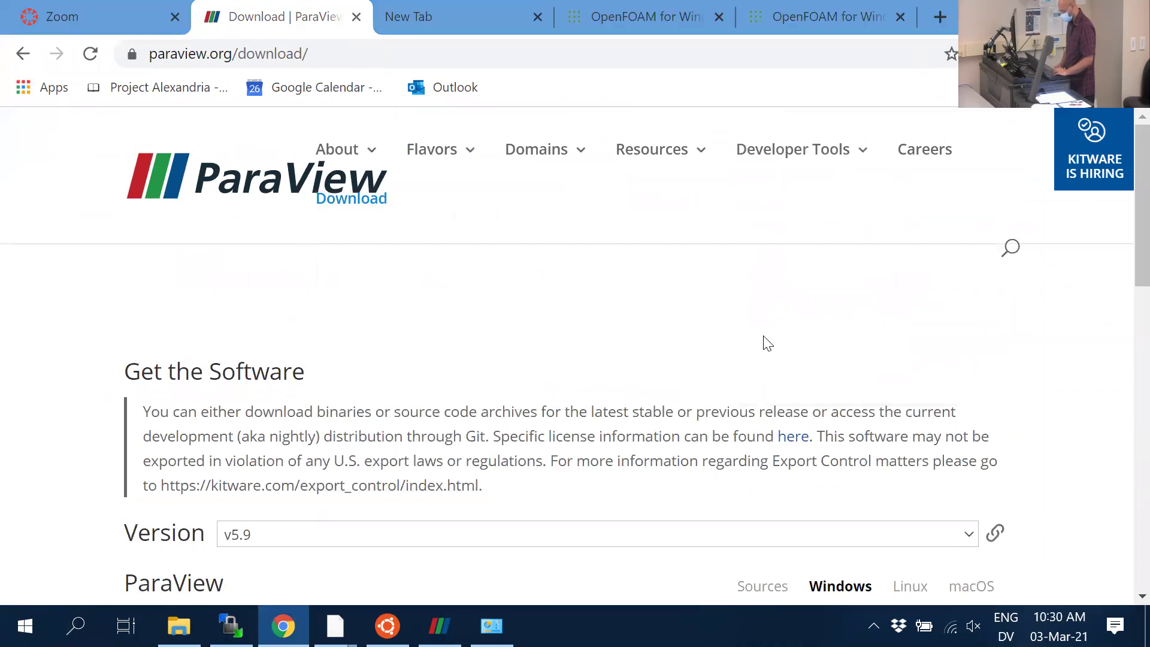
{"action": "left_click_drag", "start_coordinate": [1138, 267], "coordinate": [1122, 326]}
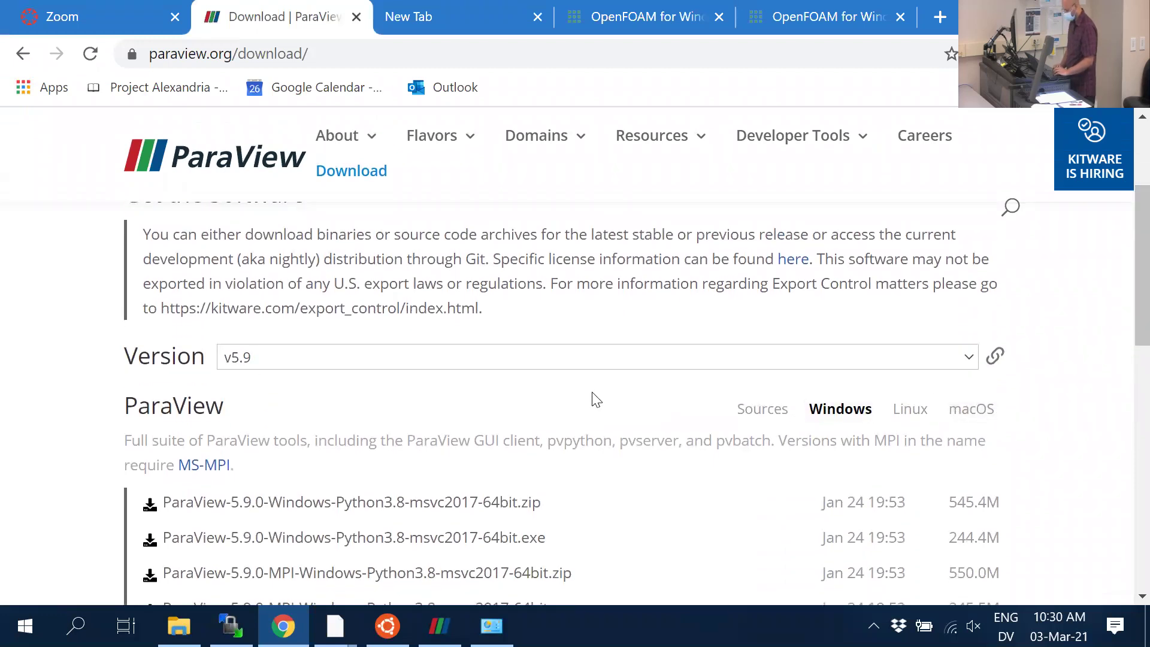
{"action": "scroll", "coordinate": [595, 399], "scroll_direction": "down", "scroll_amount": 2}
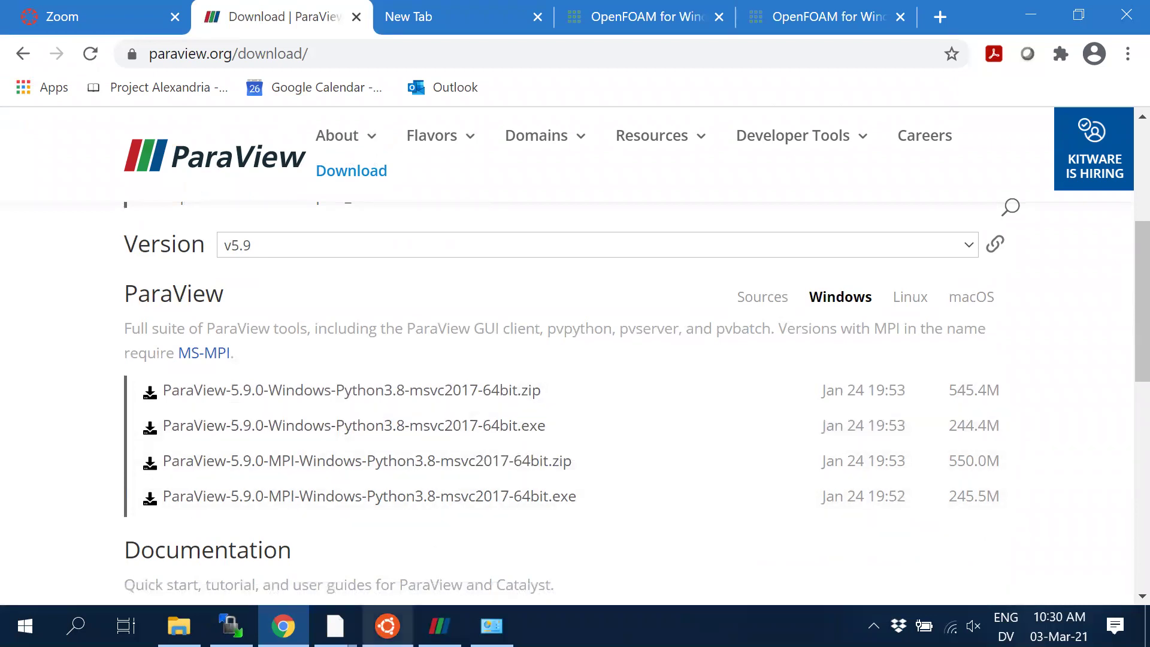
{"action": "key", "text": "alt+Tab"}
{"action": "left_click", "coordinate": [492, 626]}
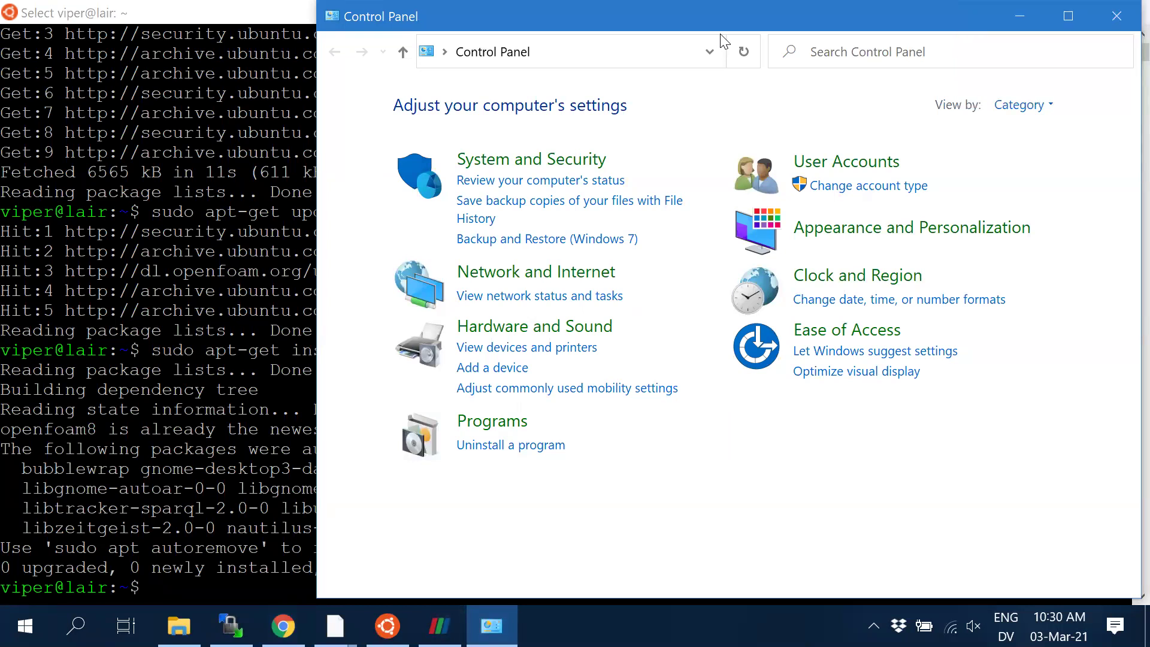
Move the Control Panel window aside and launch Windows Settings from the Start menu
{"action": "left_click_drag", "start_coordinate": [721, 35], "coordinate": [448, 36]}
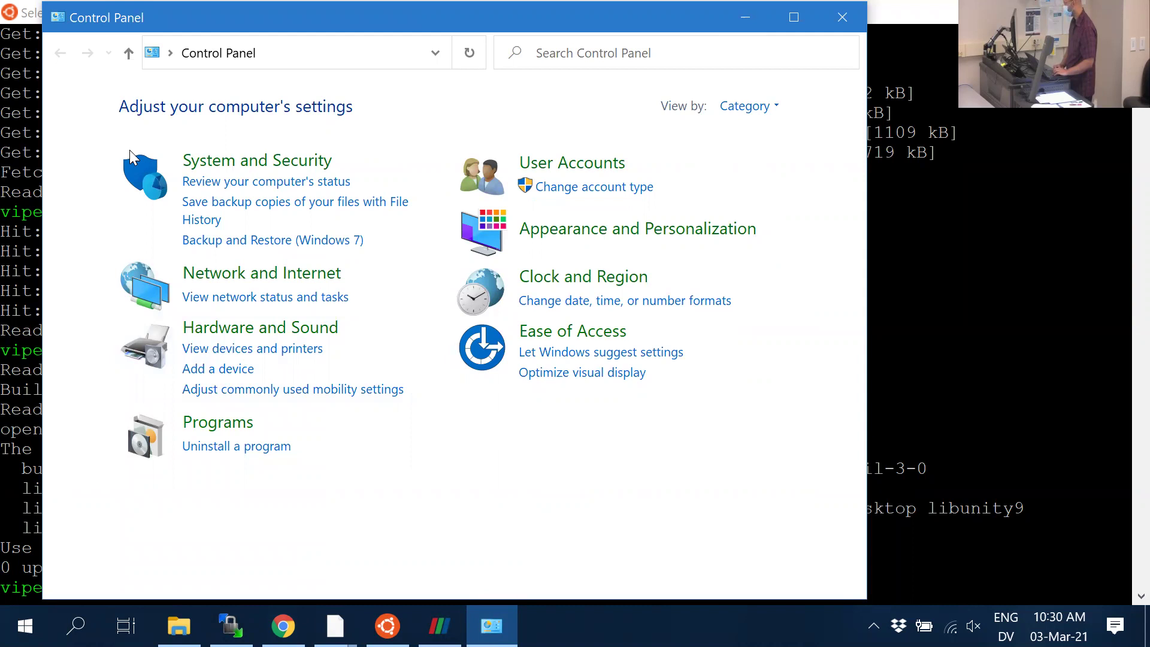
{"action": "left_click_drag", "start_coordinate": [185, 18], "coordinate": [274, 98]}
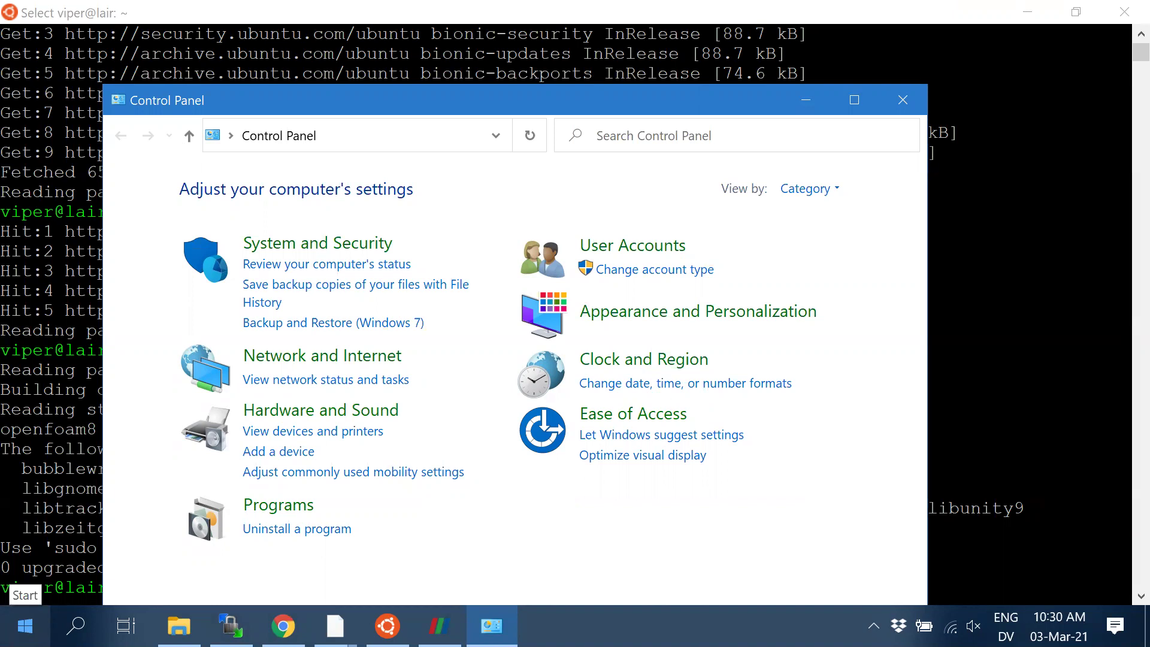
{"action": "left_click", "coordinate": [24, 626]}
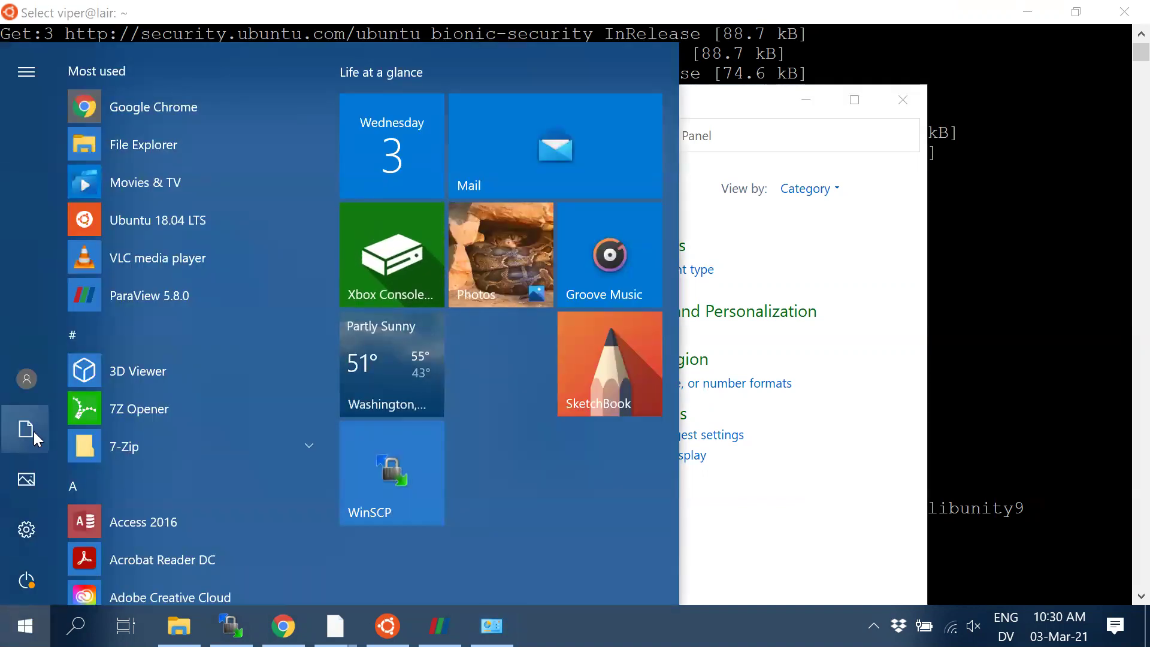
{"action": "mouse_move", "coordinate": [51, 420]}
{"action": "left_click", "coordinate": [78, 528]}
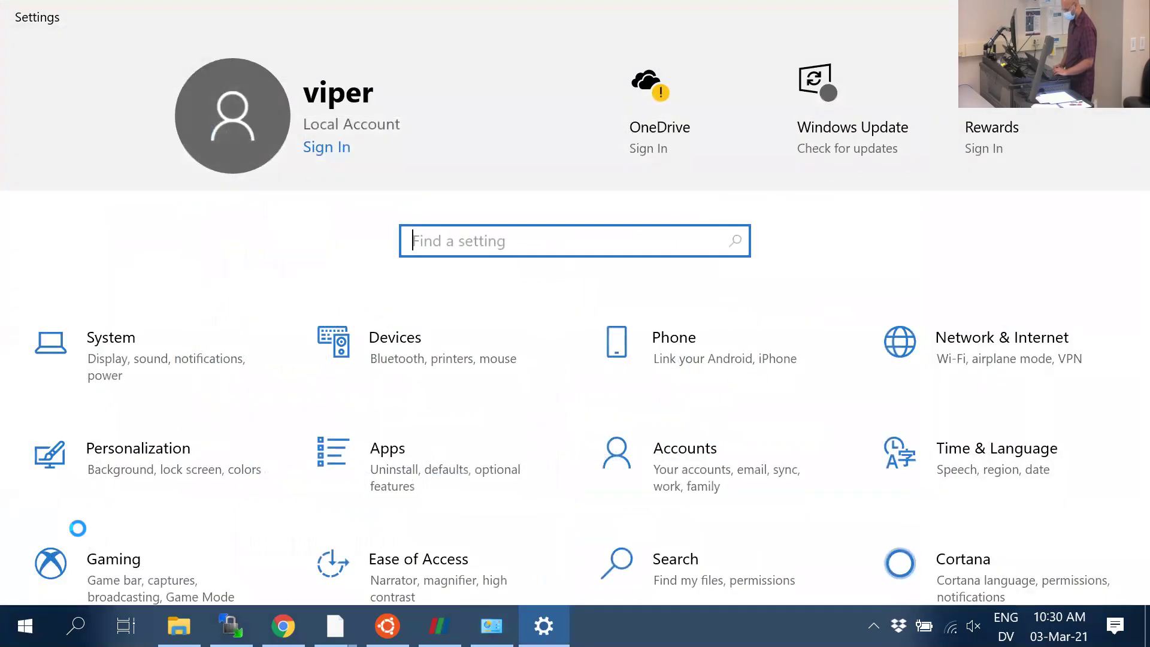